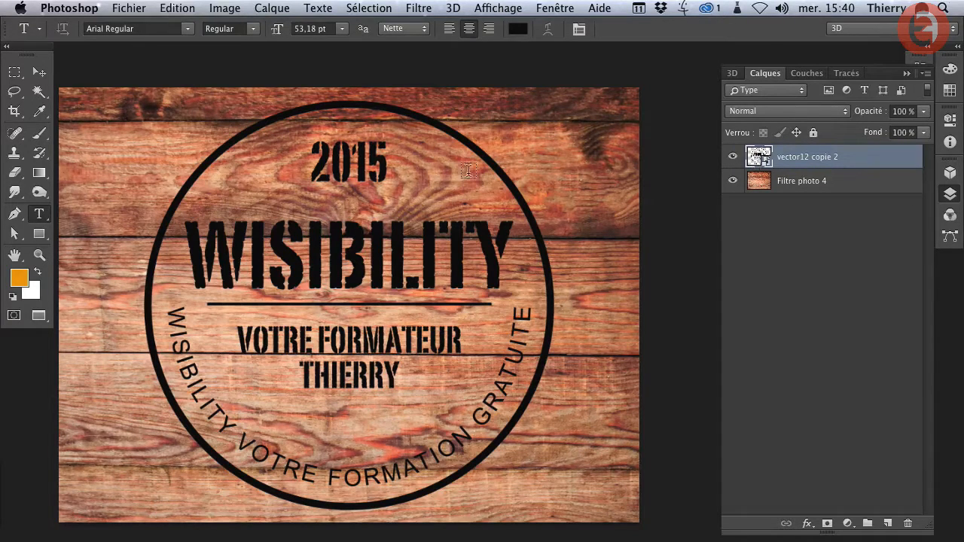
# - Open the layer style settings for the "vector12 copie 2" layer and set its fill opacity to 0%
pyautogui.doubleClick(871, 162)
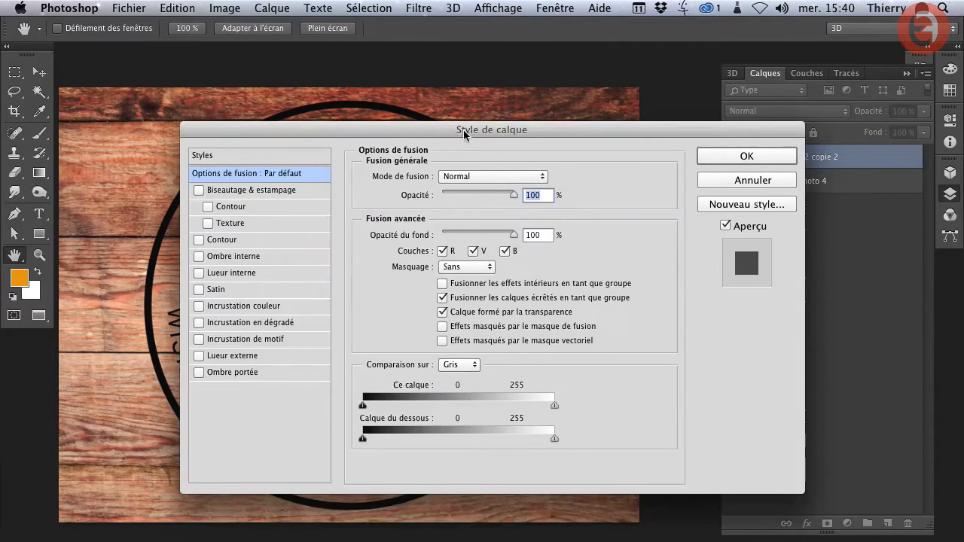
pyautogui.moveTo(464, 135); pyautogui.dragTo(606, 176)
pyautogui.moveTo(169, 179); pyautogui.dragTo(143, 145)
pyautogui.moveTo(275, 343); pyautogui.dragTo(255, 340)
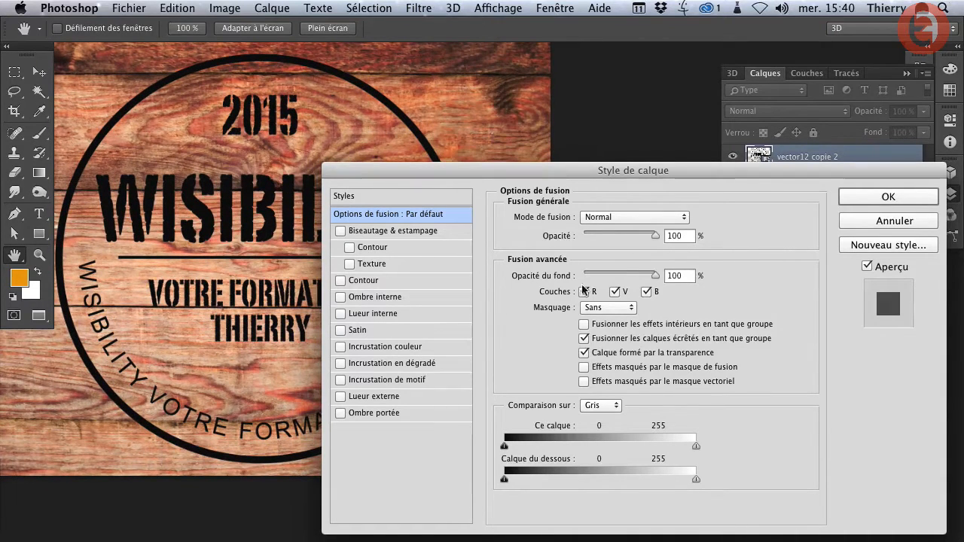
pyautogui.moveTo(673, 173); pyautogui.dragTo(686, 172)
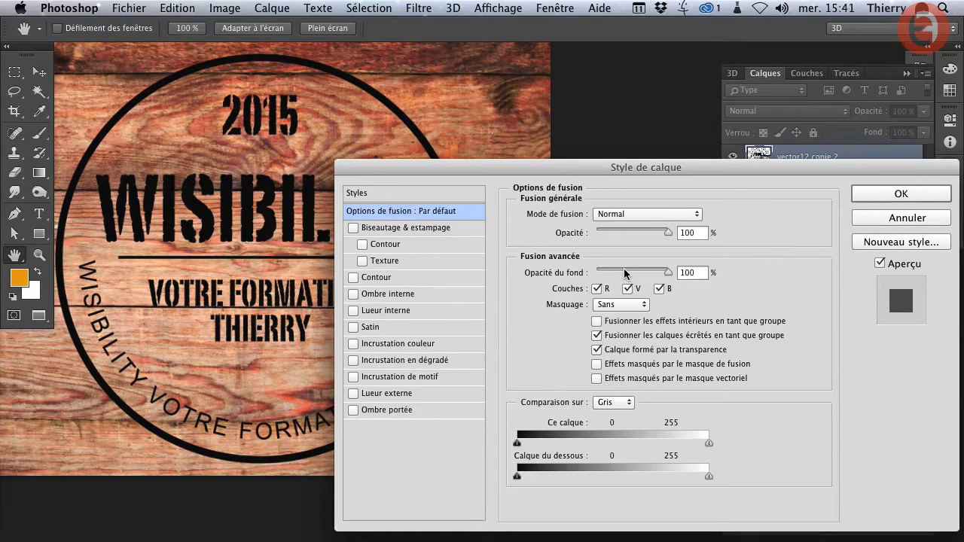
pyautogui.moveTo(624, 274); pyautogui.dragTo(595, 274)
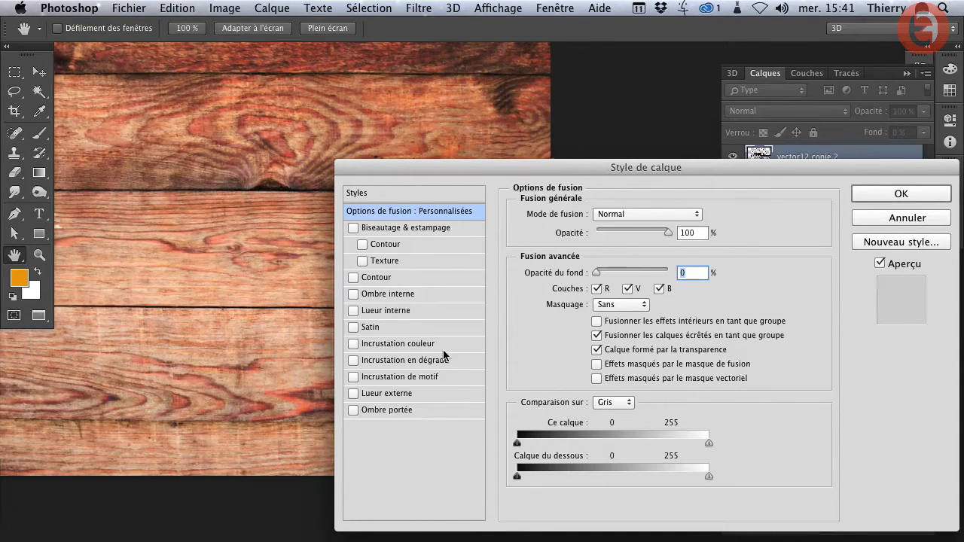
# - Enable Bevel & Emboss with a downward (Bas) direction, a 120° light angle and a 48° elevation
pyautogui.click(380, 228)
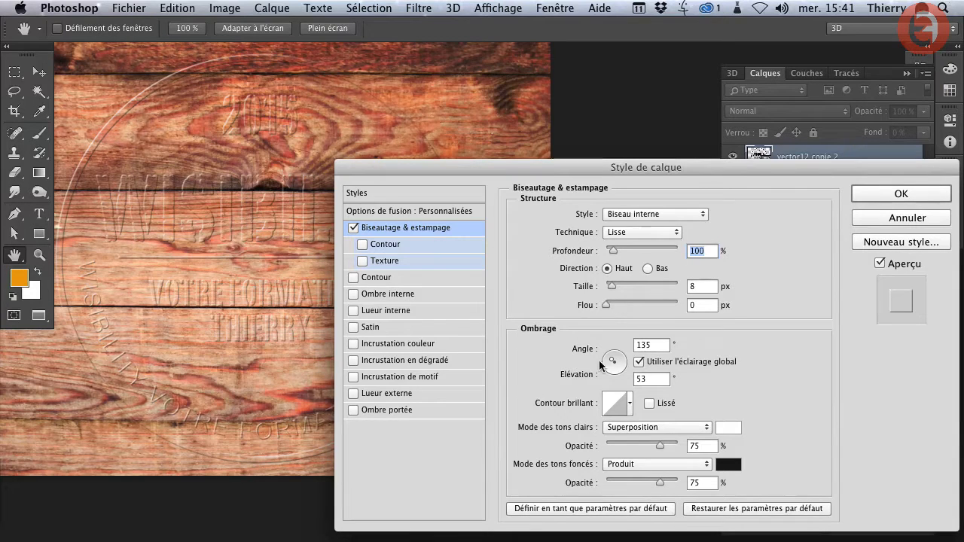
pyautogui.moveTo(614, 364); pyautogui.dragTo(611, 362)
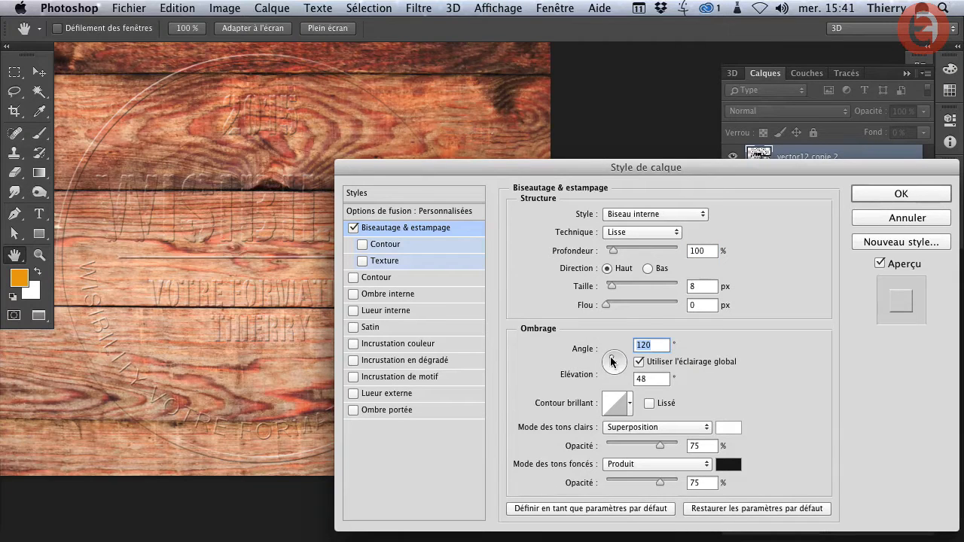
pyautogui.click(648, 269)
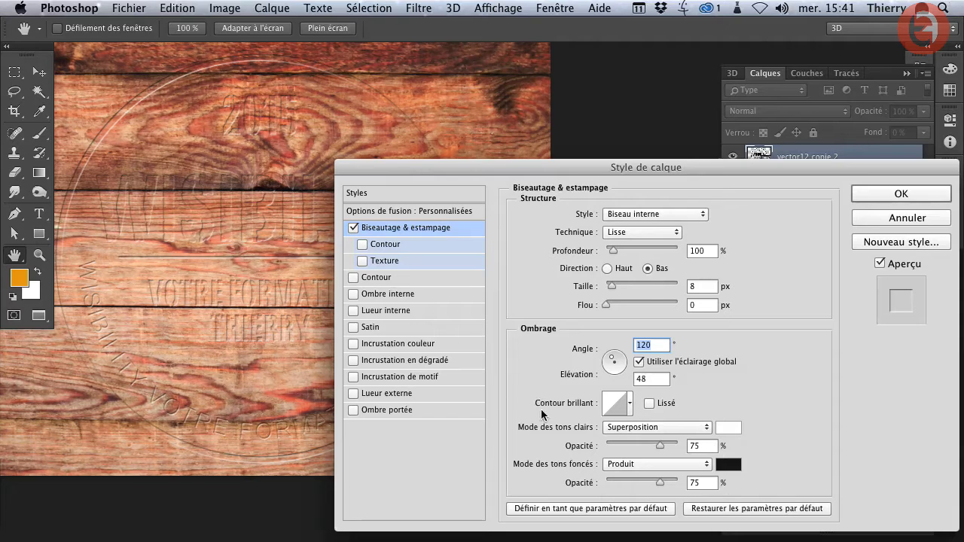
# - Set the bevel highlight colour to light orange #ead489 and its blend mode to Densité couleur -
pyautogui.click(729, 430)
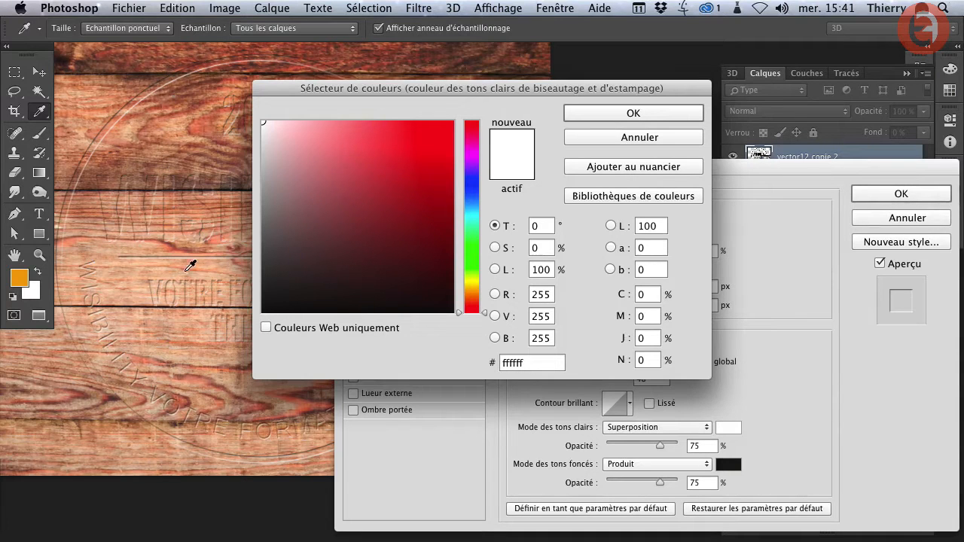
pyautogui.moveTo(480, 295); pyautogui.dragTo(480, 288)
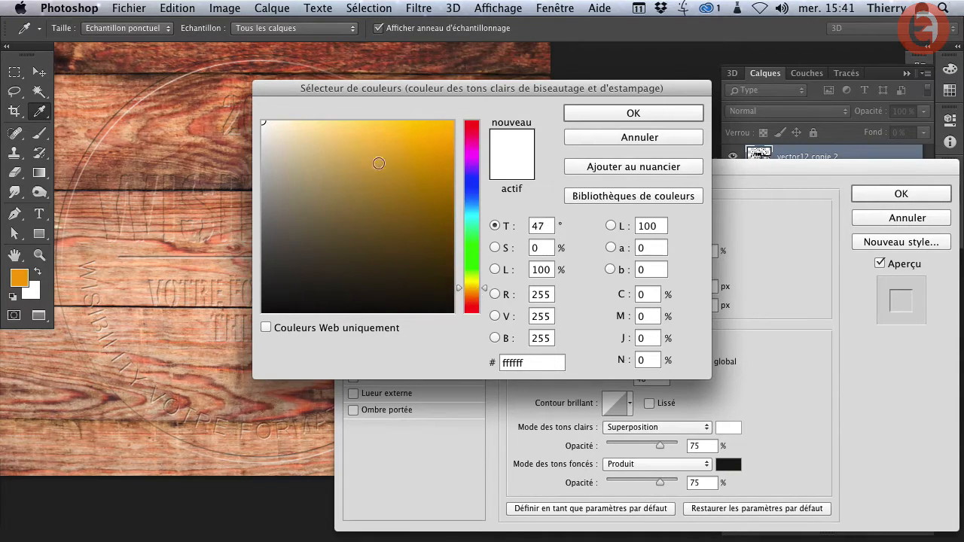
pyautogui.moveTo(379, 163); pyautogui.dragTo(341, 137)
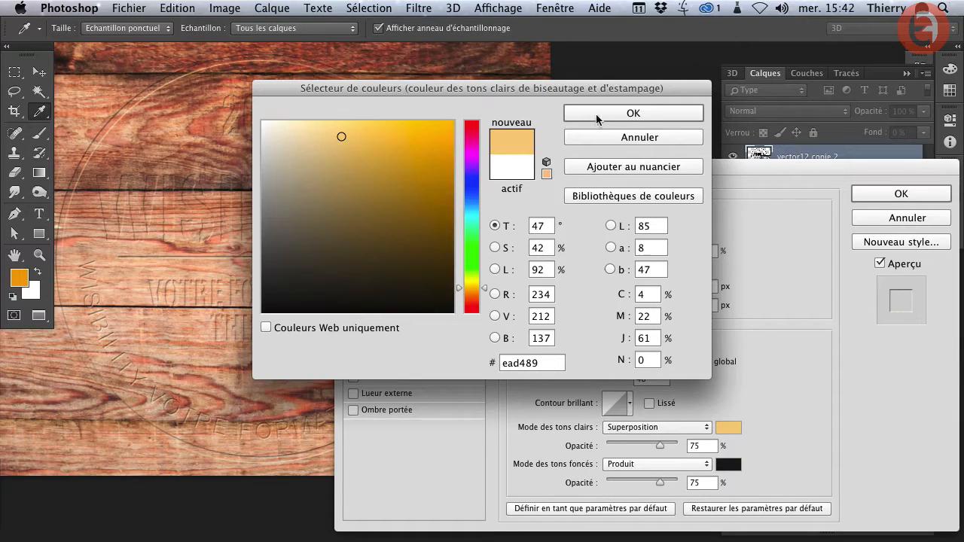
pyautogui.click(633, 114)
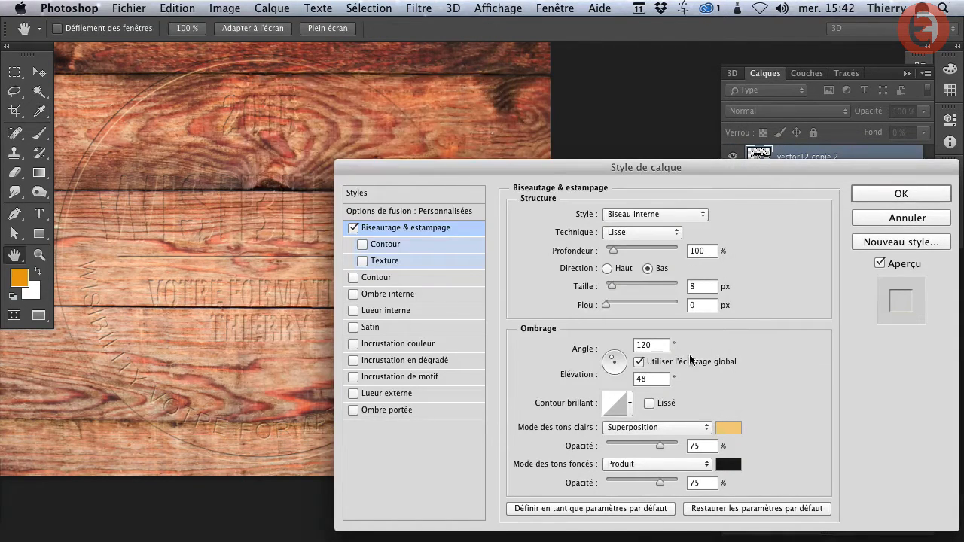
pyautogui.click(641, 428)
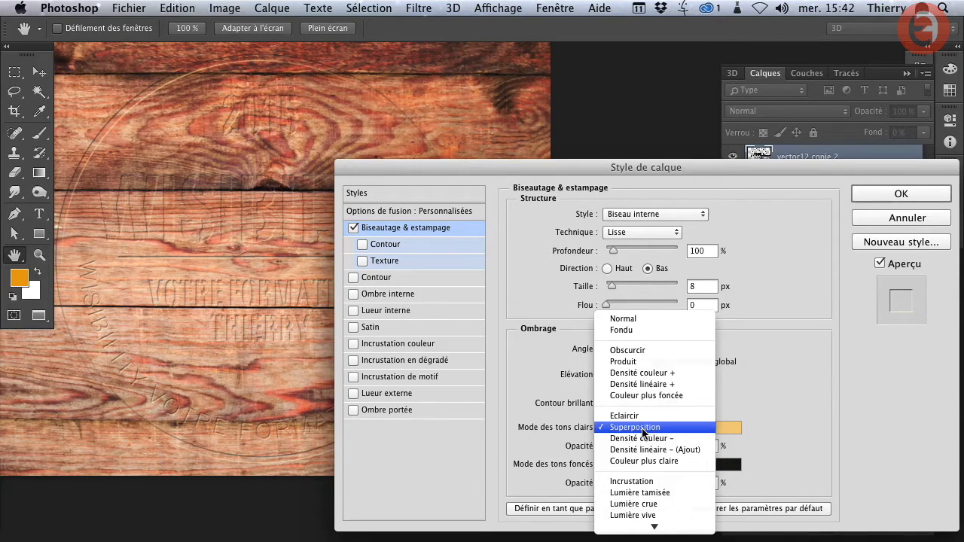
pyautogui.click(638, 438)
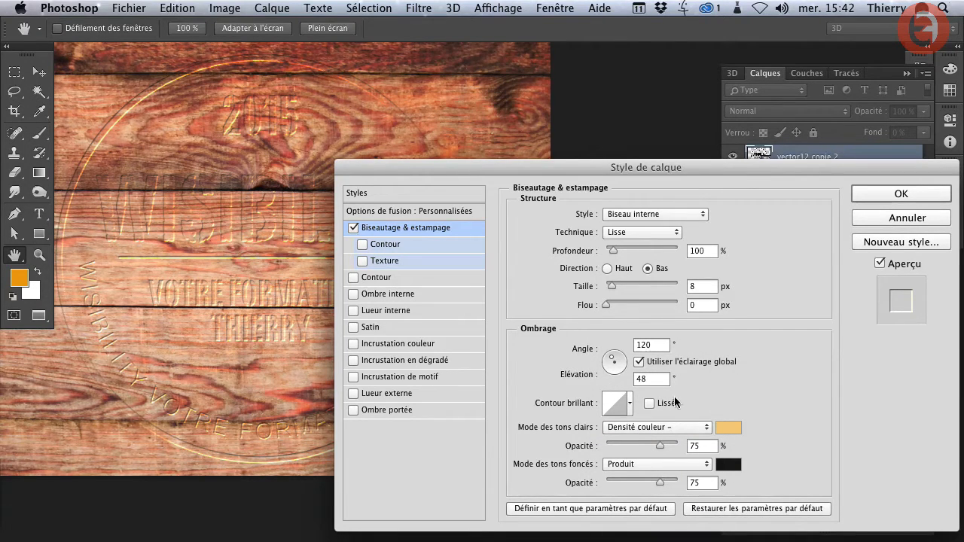
# - Set the bevel shadow colour to dark brown #2e1b08 and its blend mode to Densité couleur +
pyautogui.click(729, 467)
pyautogui.click(465, 306)
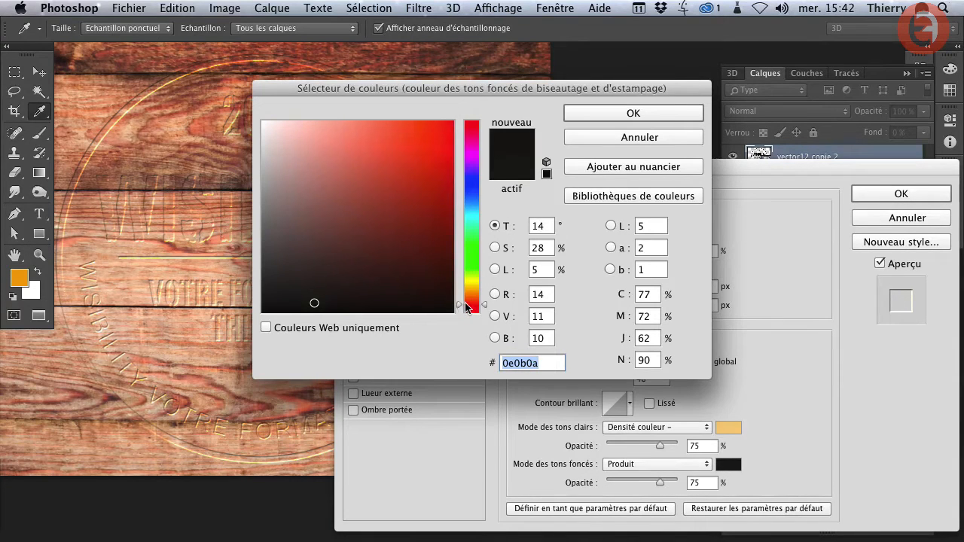
pyautogui.moveTo(465, 306); pyautogui.dragTo(467, 298)
pyautogui.moveTo(416, 269); pyautogui.dragTo(419, 278)
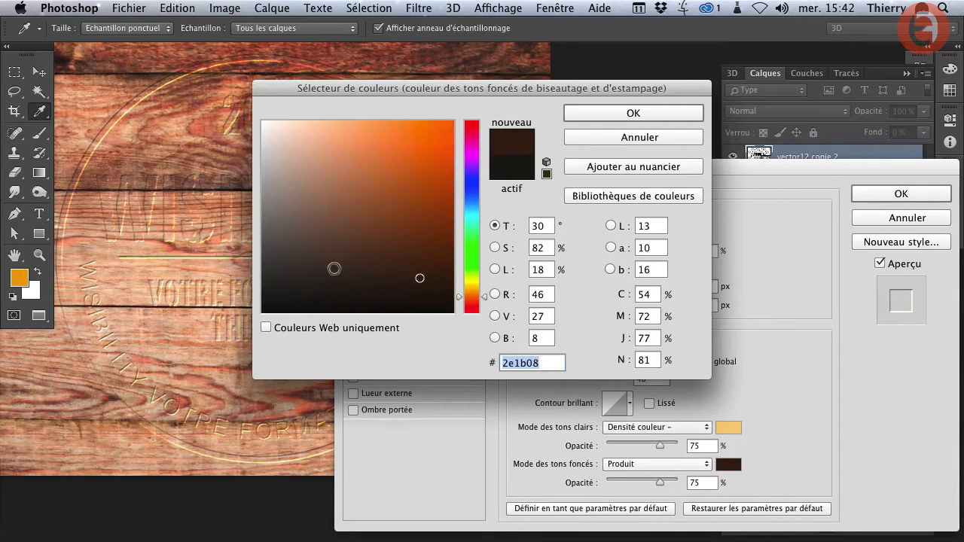
pyautogui.click(612, 114)
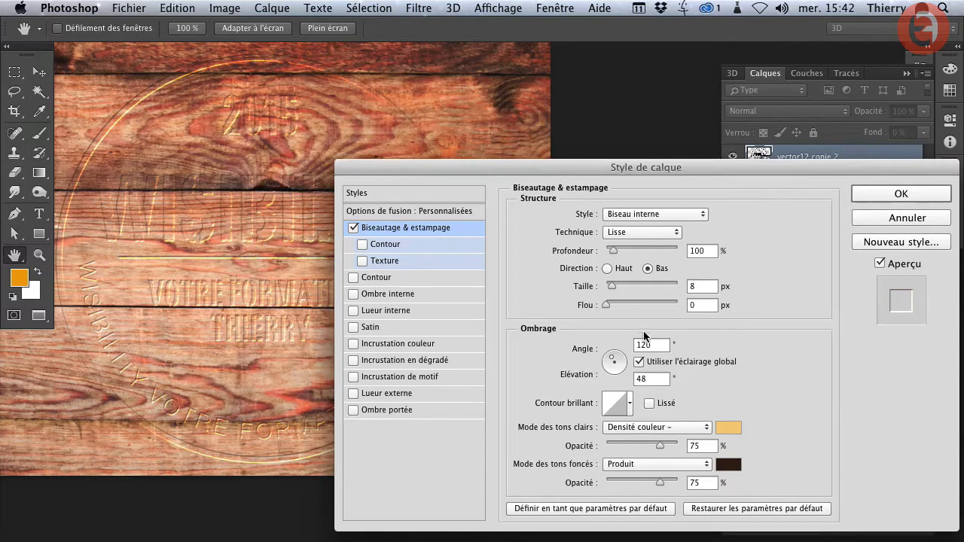
pyautogui.click(629, 465)
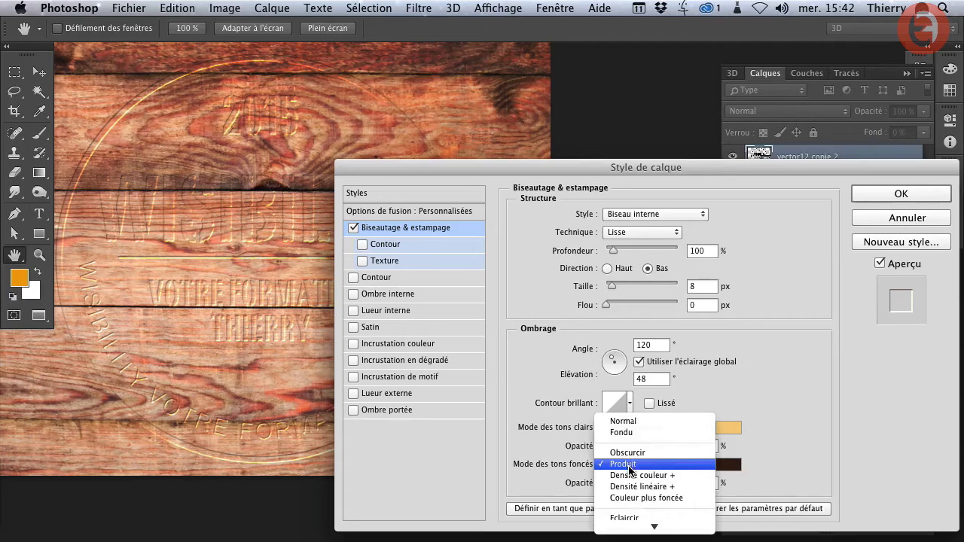
pyautogui.click(631, 475)
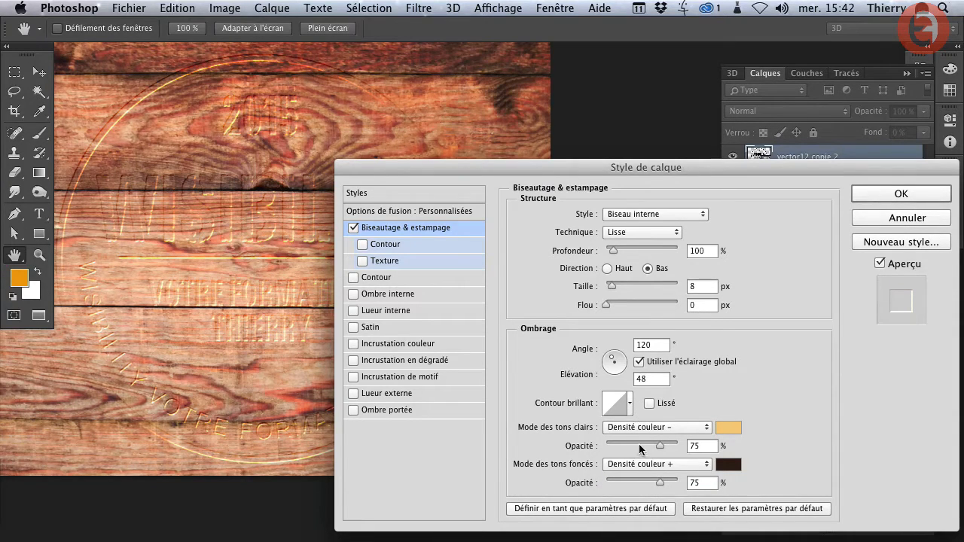
# - Set the bevel's highlight opacity to 30% and its shadow opacity to 59%
pyautogui.click(626, 480)
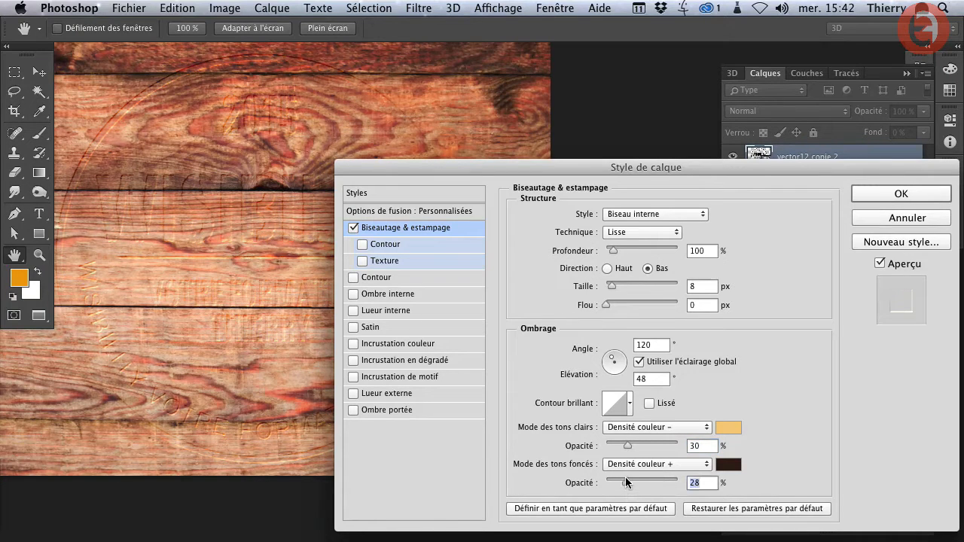
pyautogui.moveTo(627, 479); pyautogui.dragTo(627, 479)
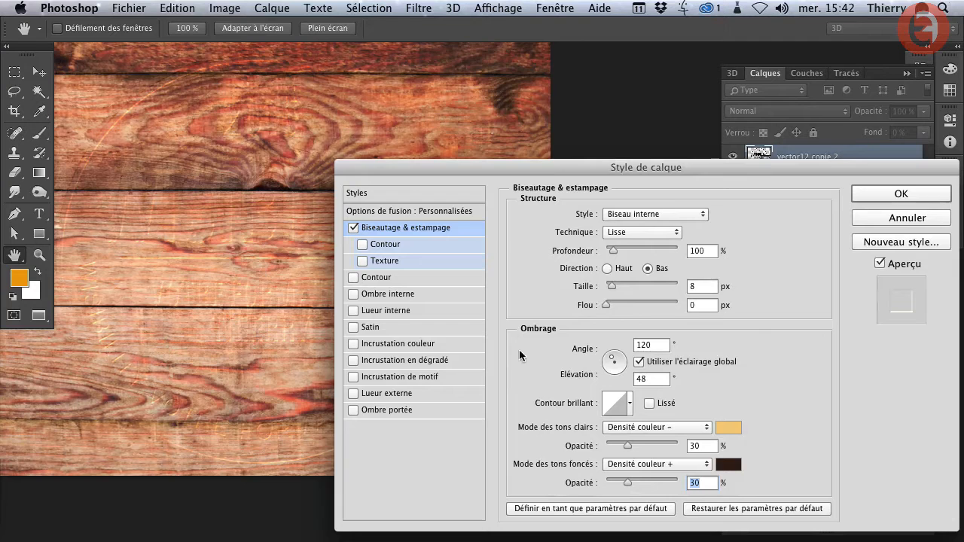
pyautogui.moveTo(631, 482); pyautogui.dragTo(645, 482)
pyautogui.moveTo(645, 485); pyautogui.dragTo(651, 485)
# - Enable Inner Shadow on the layer with a distance of 0 px and a size of 35 px
pyautogui.click(364, 297)
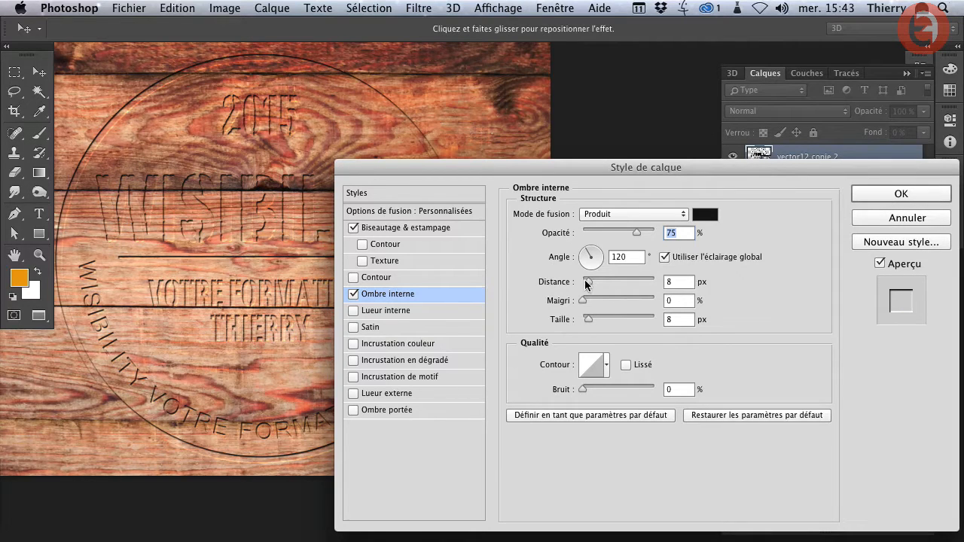
pyautogui.moveTo(588, 285); pyautogui.dragTo(581, 285)
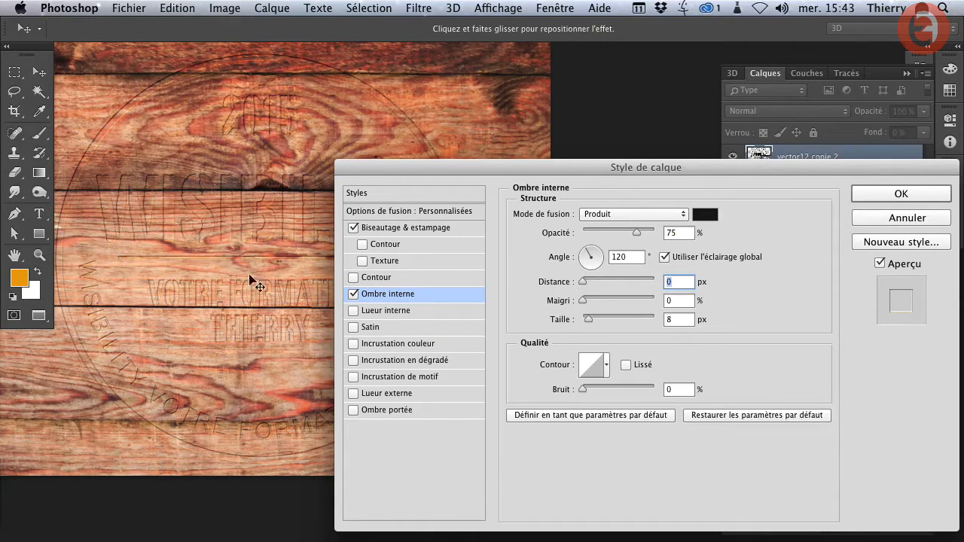
pyautogui.moveTo(584, 319); pyautogui.dragTo(593, 321)
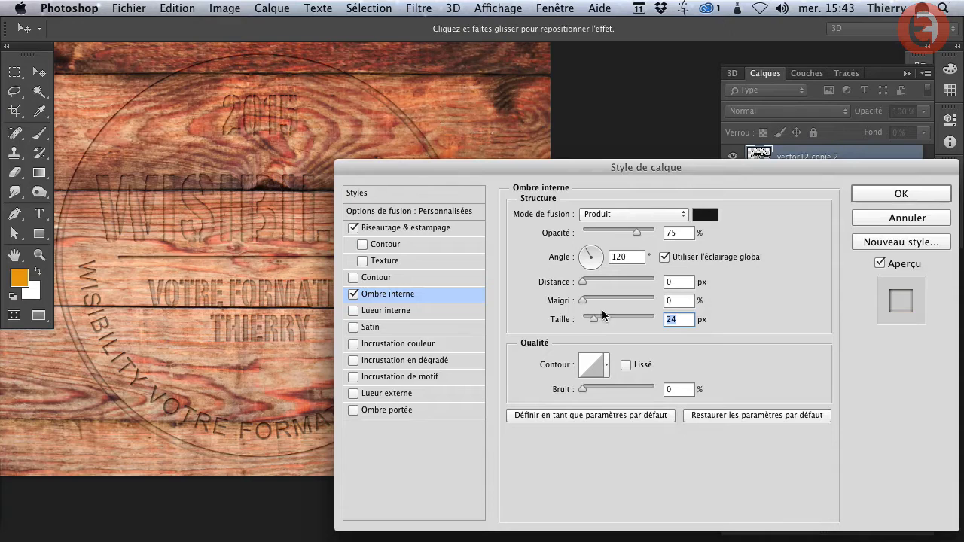
pyautogui.moveTo(594, 317); pyautogui.dragTo(596, 323)
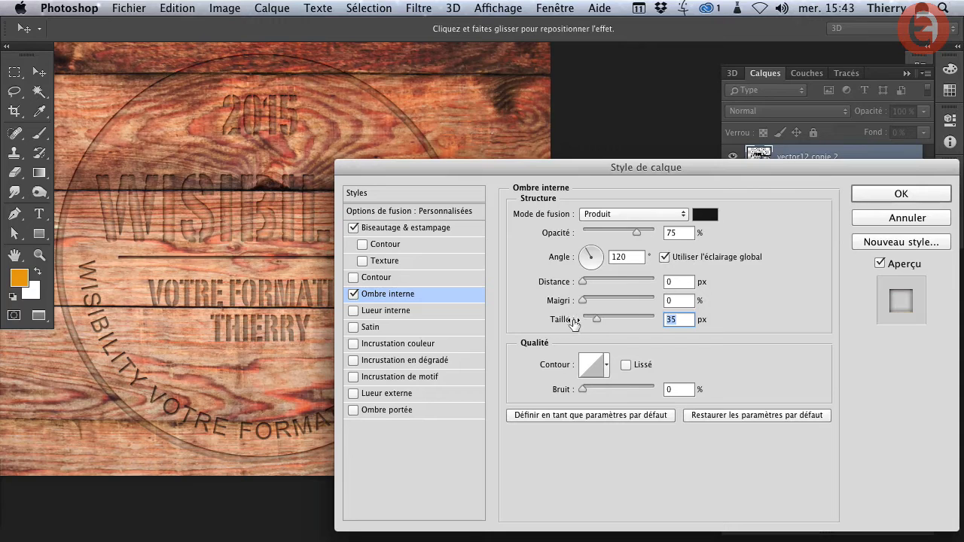
# - Set the inner shadow colour to dark brown #2e1f06, copying the brown's hex code for reuse
pyautogui.click(705, 214)
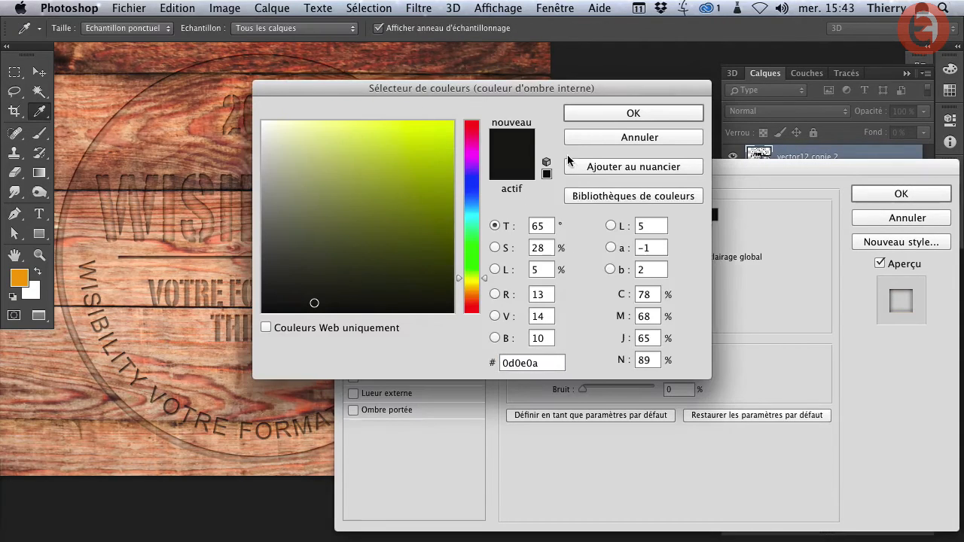
pyautogui.click(472, 295)
pyautogui.moveTo(398, 264); pyautogui.dragTo(424, 277)
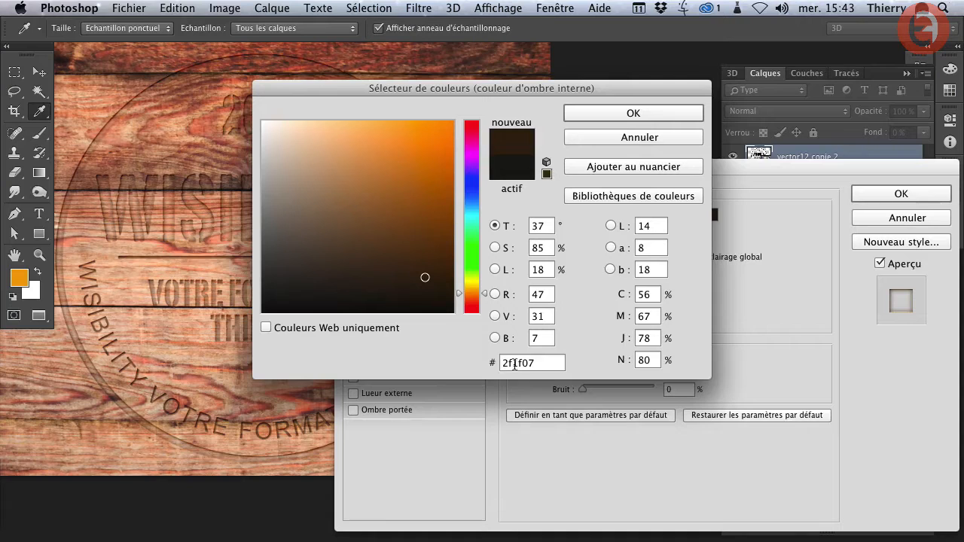
pyautogui.doubleClick(546, 364)
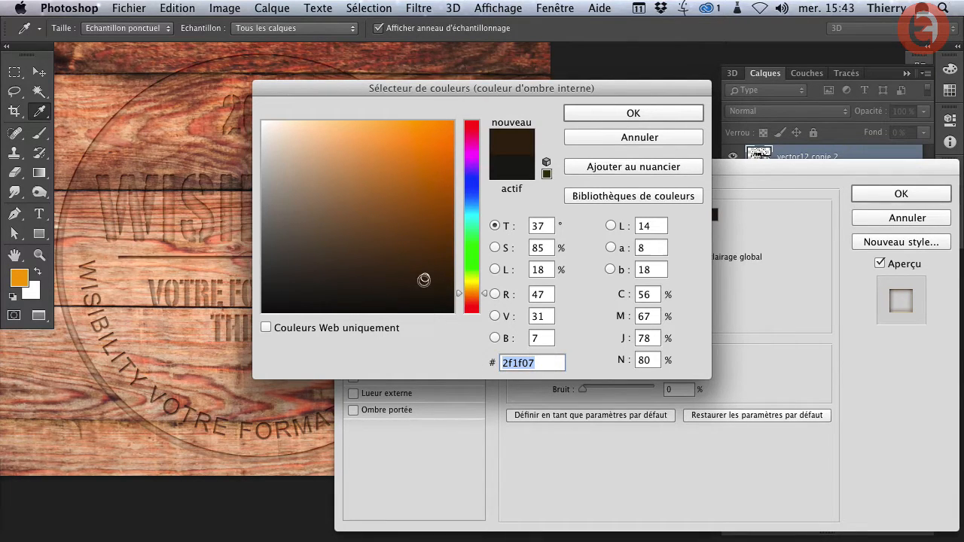
pyautogui.click(427, 280)
pyautogui.click(426, 277)
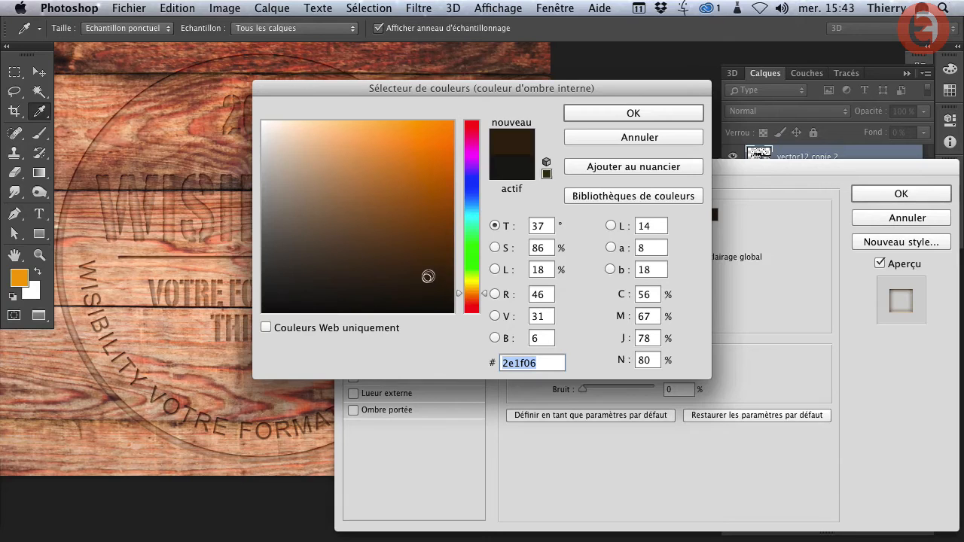
pyautogui.click(634, 113)
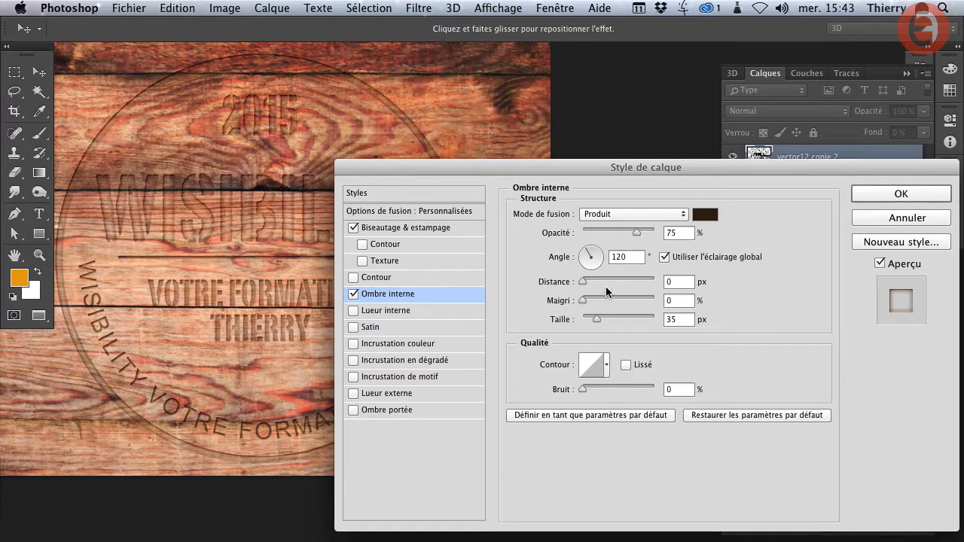
# - Set the inner shadow's blend mode to Densité linéaire + and its opacity to 45%
pyautogui.click(603, 214)
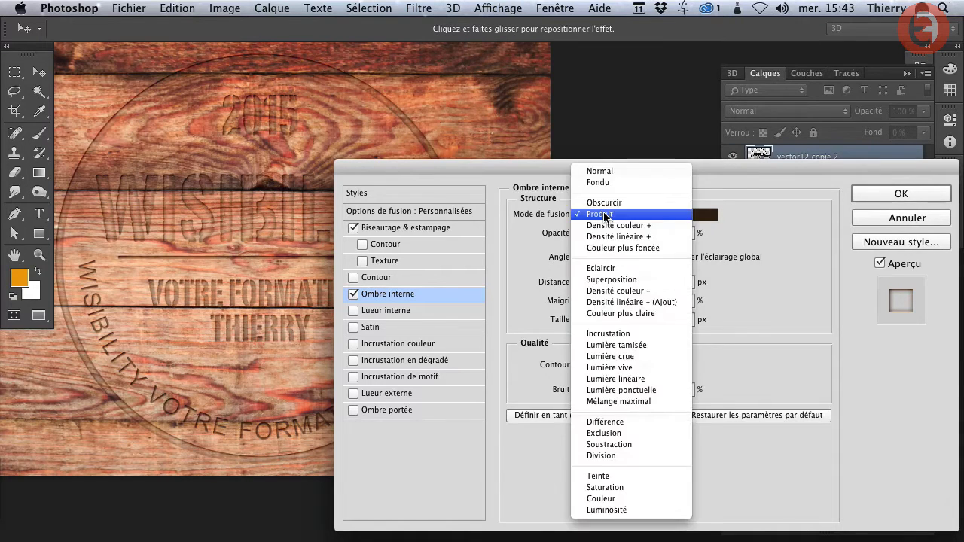
pyautogui.click(605, 237)
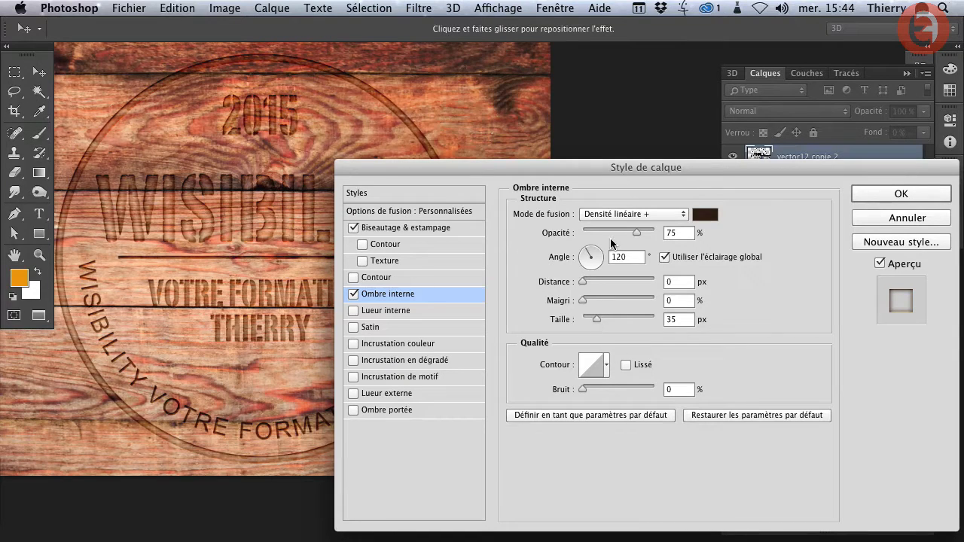
pyautogui.moveTo(622, 233); pyautogui.dragTo(615, 233)
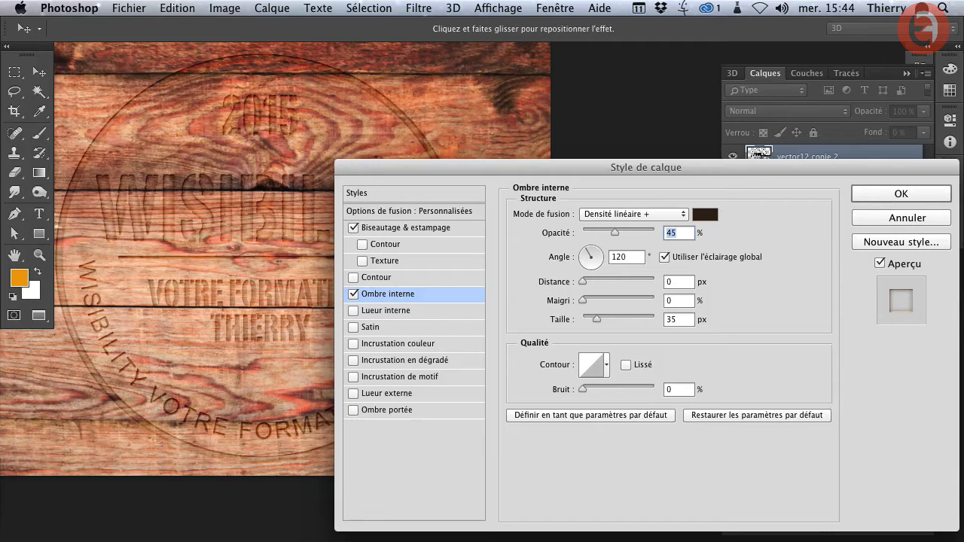
# - Enable Inner Glow on the layer and paste the copied dark brown hex code as its colour
pyautogui.click(406, 313)
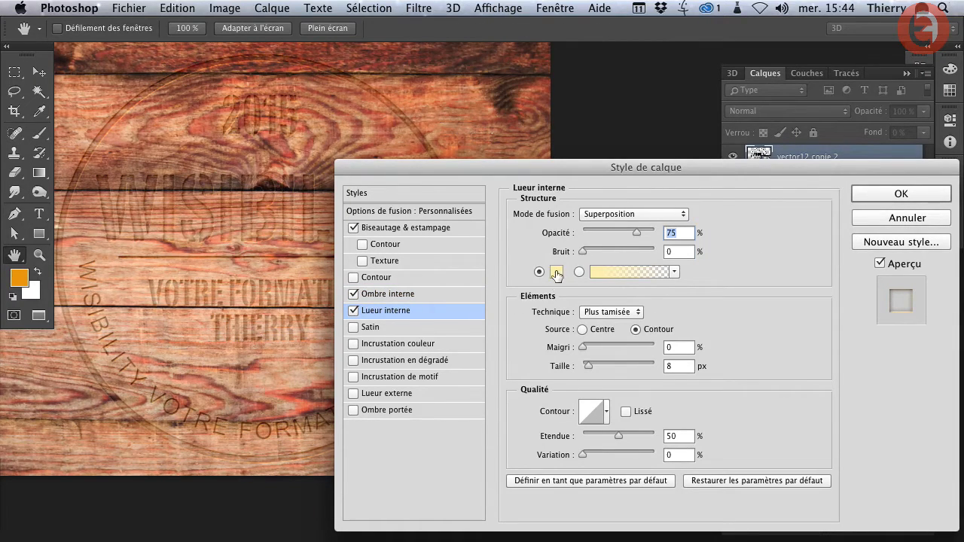
pyautogui.click(557, 272)
pyautogui.doubleClick(540, 363)
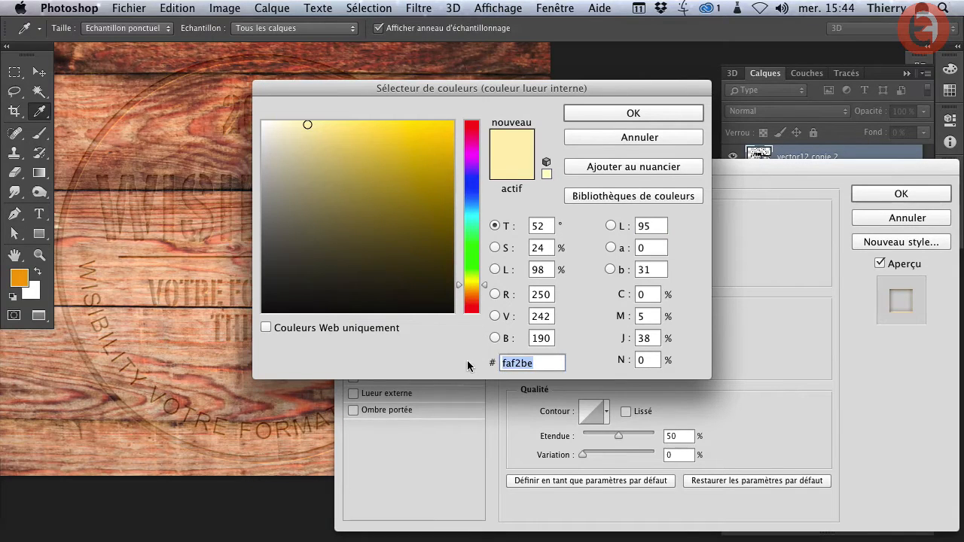
pyautogui.write('2e1f06')
pyautogui.click(632, 113)
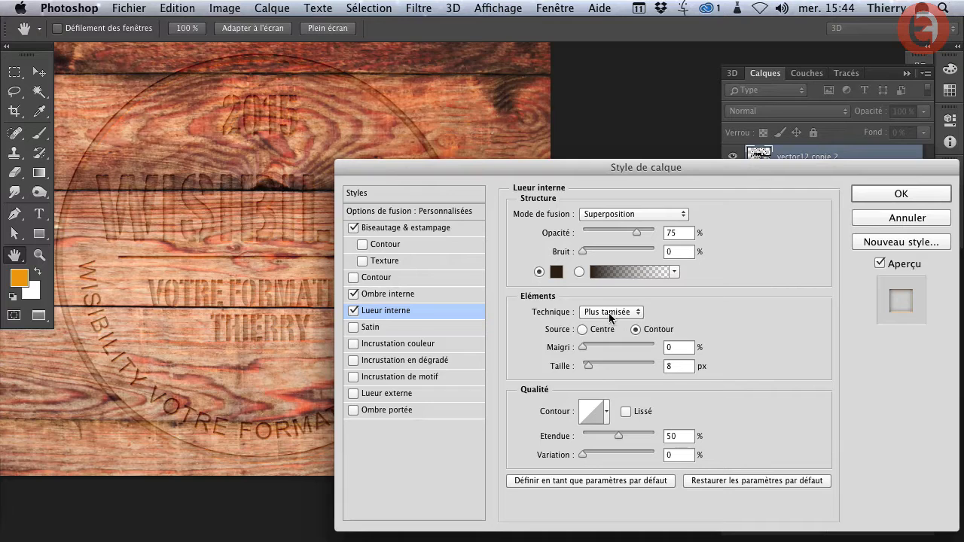
# - Set the inner glow's blend mode to Densité couleur +, with a size of 29 px and an opacity of 42%
pyautogui.click(612, 214)
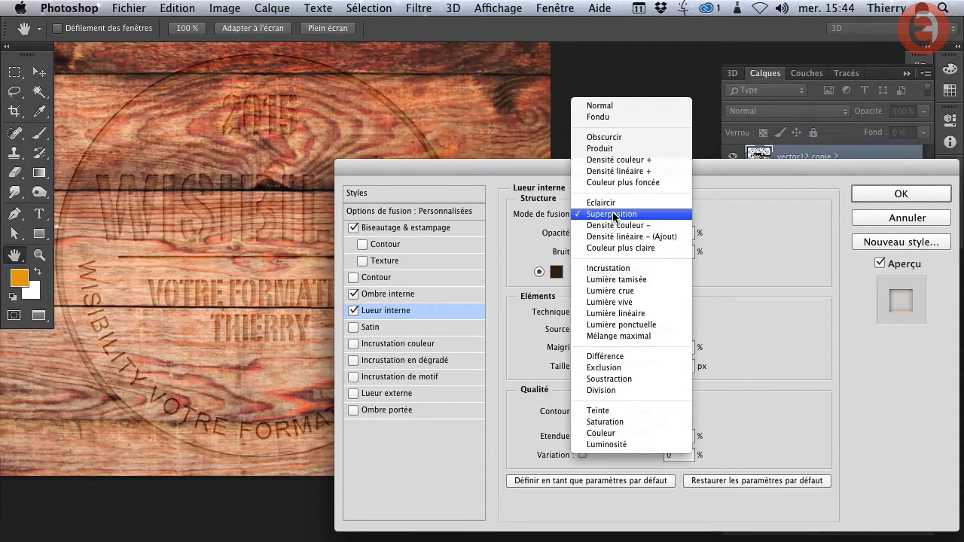
pyautogui.click(618, 160)
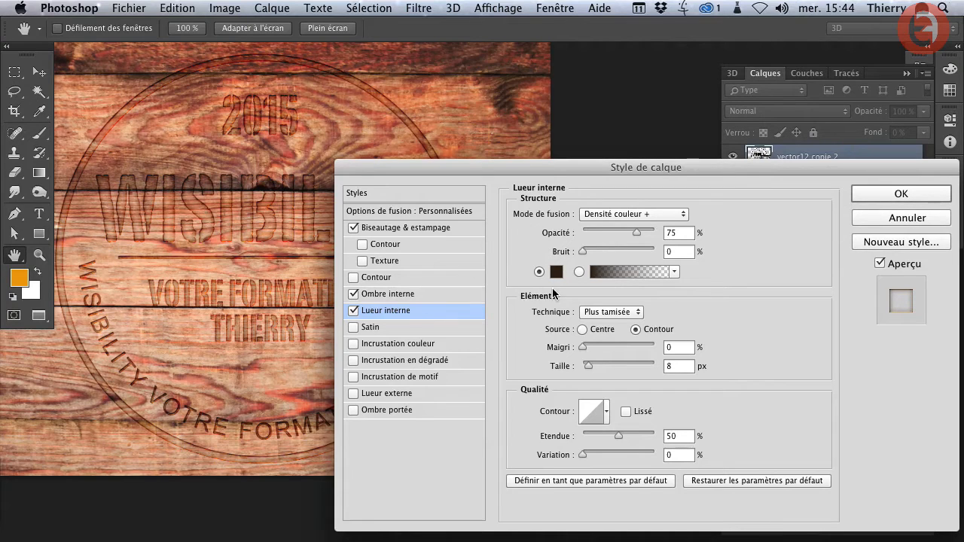
pyautogui.moveTo(586, 366); pyautogui.dragTo(592, 363)
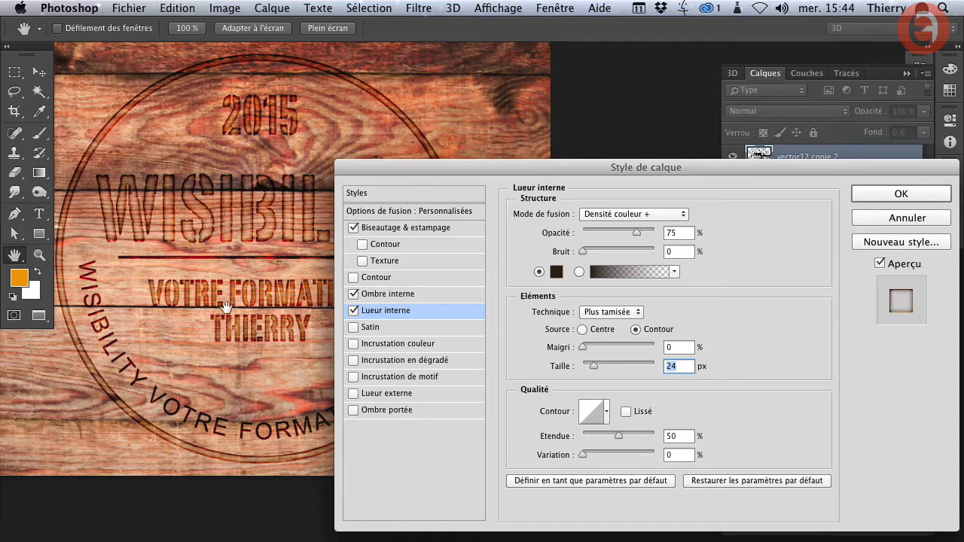
pyautogui.click(594, 365)
pyautogui.moveTo(593, 365); pyautogui.dragTo(592, 365)
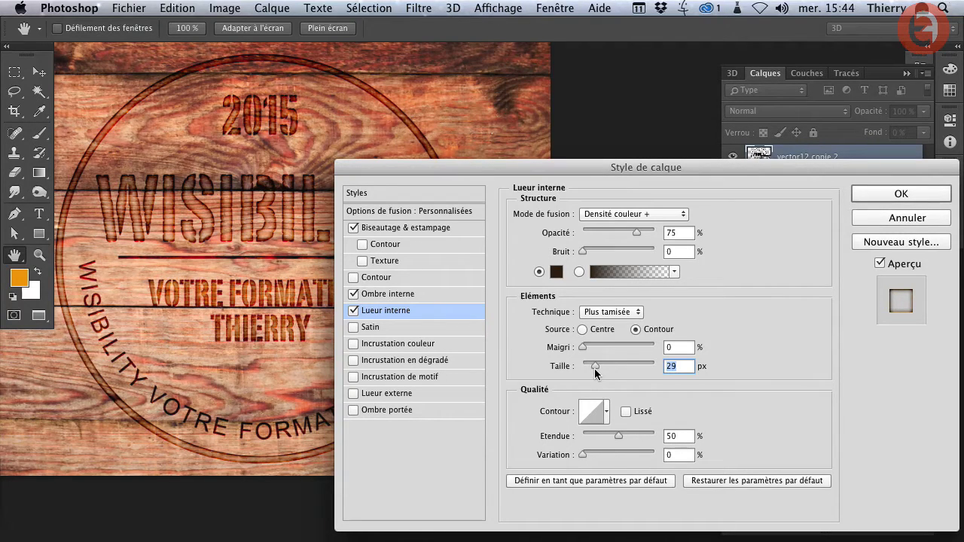
pyautogui.moveTo(594, 368); pyautogui.dragTo(594, 368)
pyautogui.moveTo(616, 233); pyautogui.dragTo(612, 234)
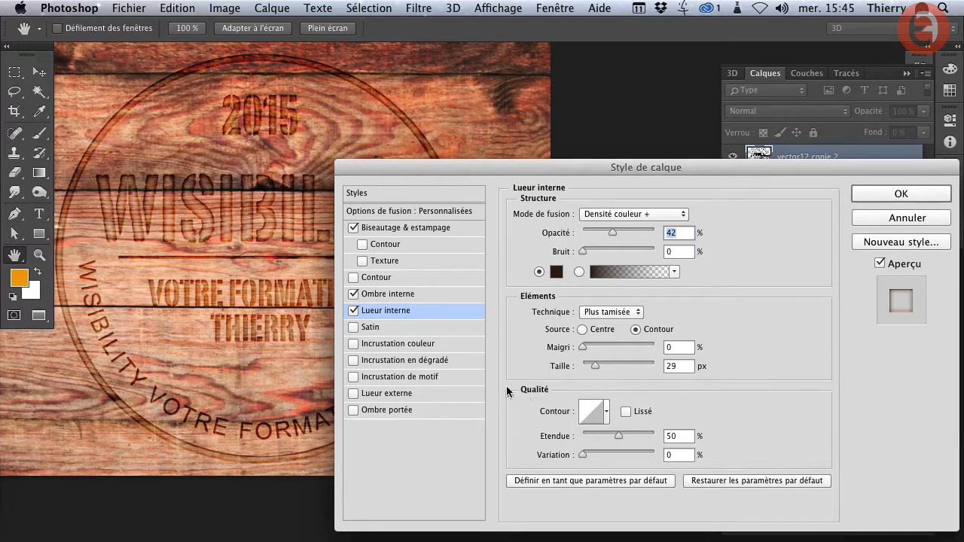
# - Enable Color Overlay on the logo layer and set its colour to dark brown #2e1f06
pyautogui.click(376, 343)
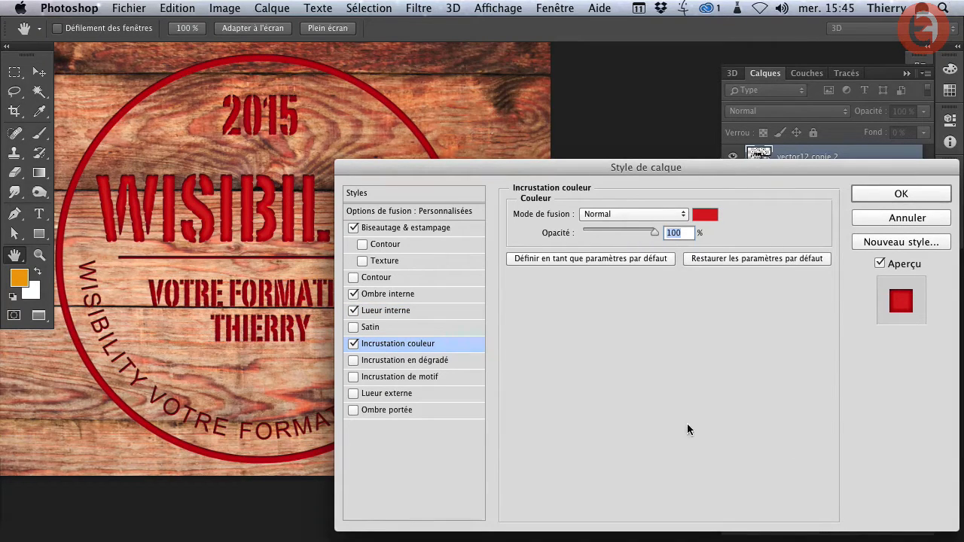
pyautogui.click(702, 216)
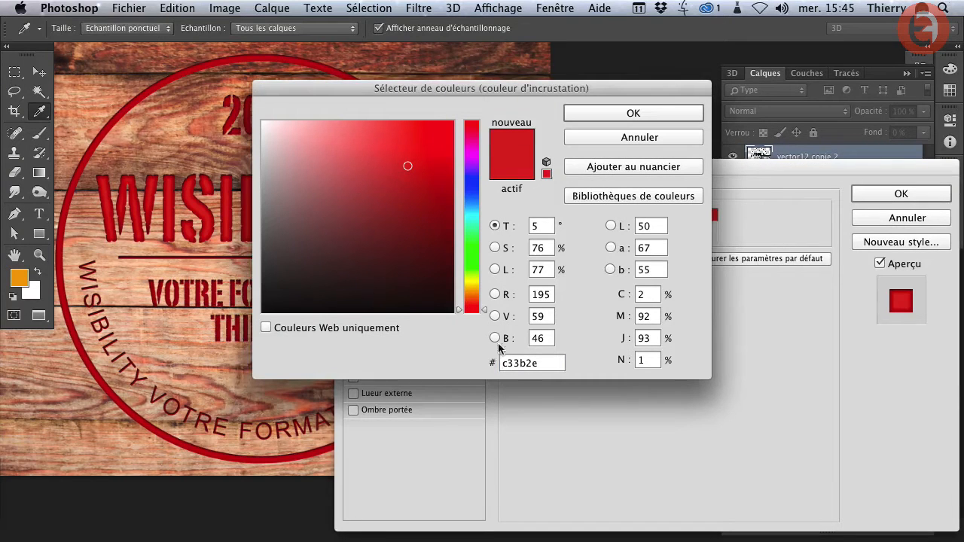
pyautogui.moveTo(554, 364); pyautogui.dragTo(469, 363)
pyautogui.write('2e1f06')
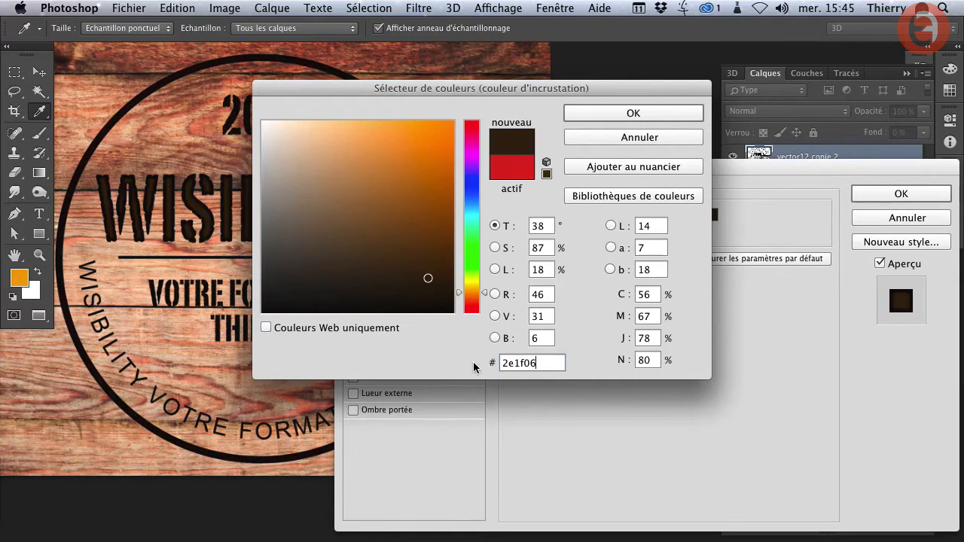
pyautogui.click(648, 120)
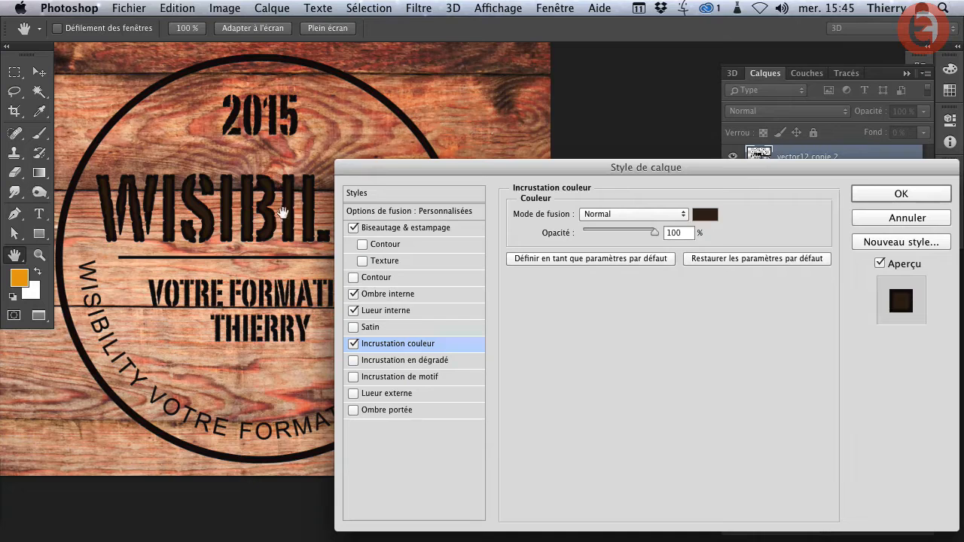
# - Set the colour overlay's blend mode to Densité linéaire + and its opacity to 30%
pyautogui.click(624, 217)
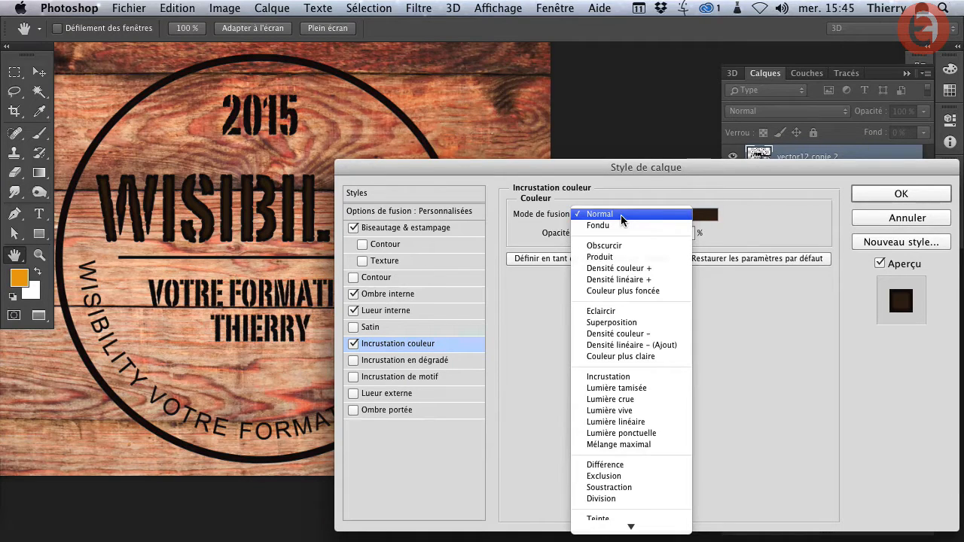
pyautogui.click(619, 279)
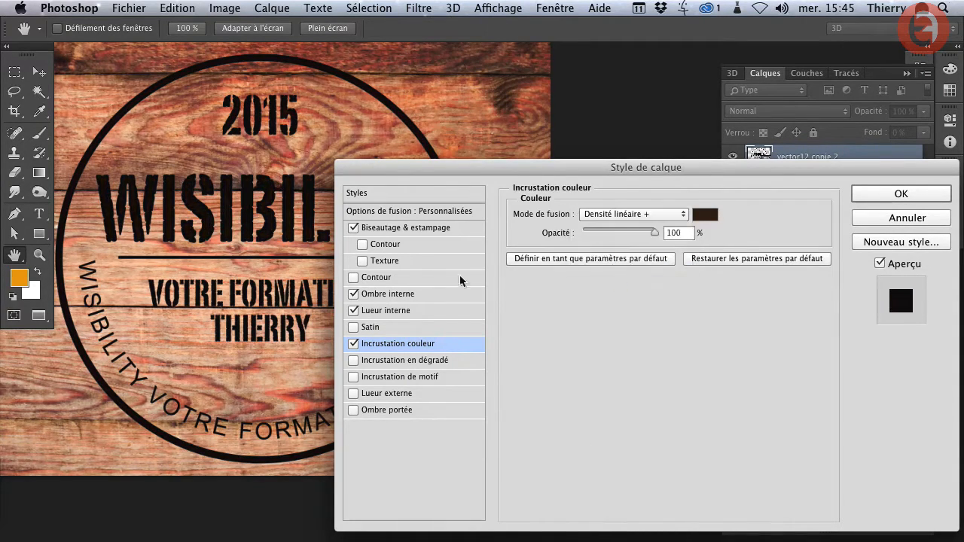
pyautogui.moveTo(654, 231); pyautogui.dragTo(595, 232)
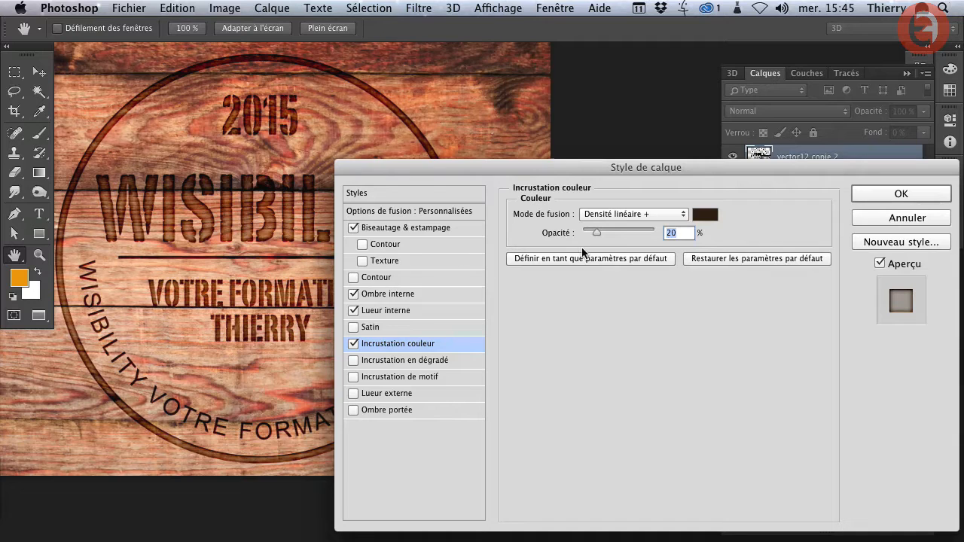
pyautogui.moveTo(597, 234); pyautogui.dragTo(602, 235)
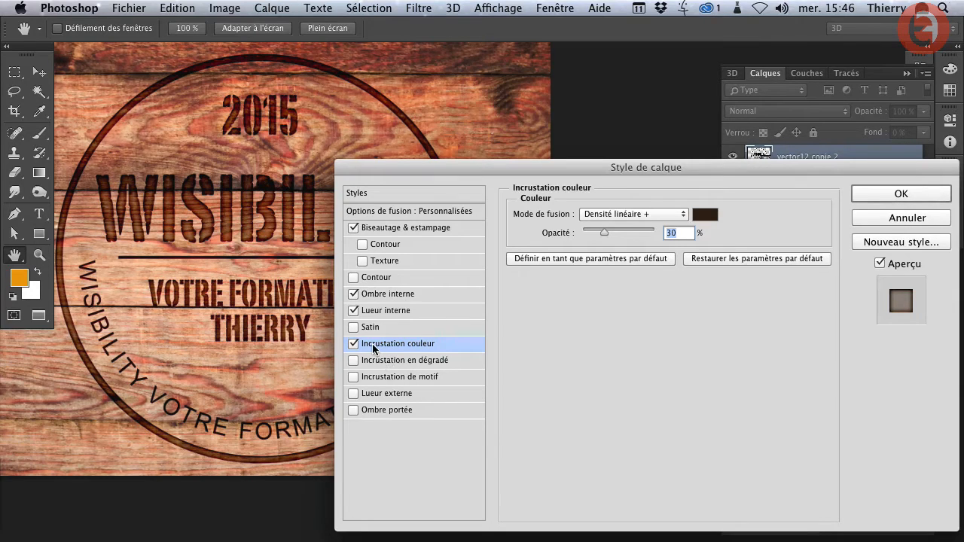
# - Enable Pattern Overlay on the layer and replace the current patterns with the Roche pattern set
pyautogui.click(376, 381)
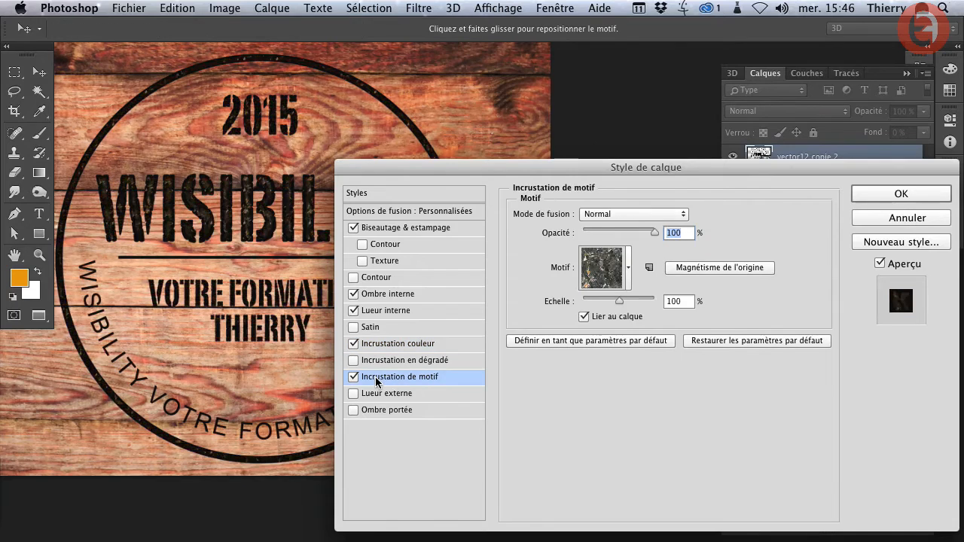
pyautogui.click(627, 268)
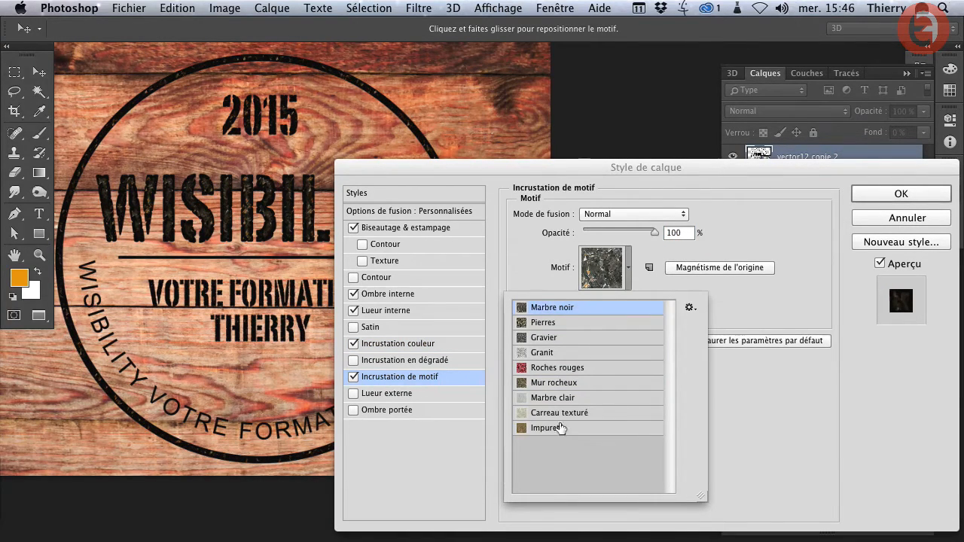
pyautogui.click(689, 308)
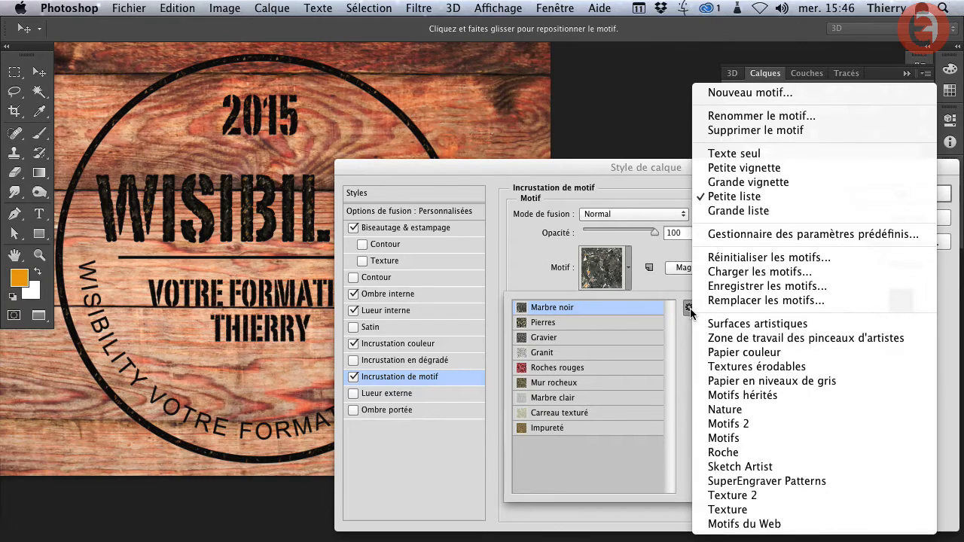
pyautogui.click(690, 308)
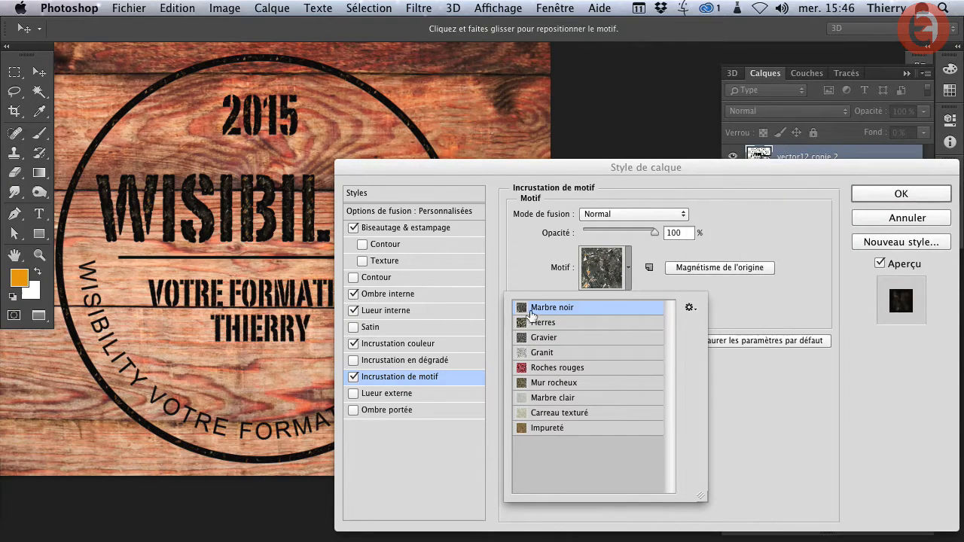
pyautogui.click(688, 308)
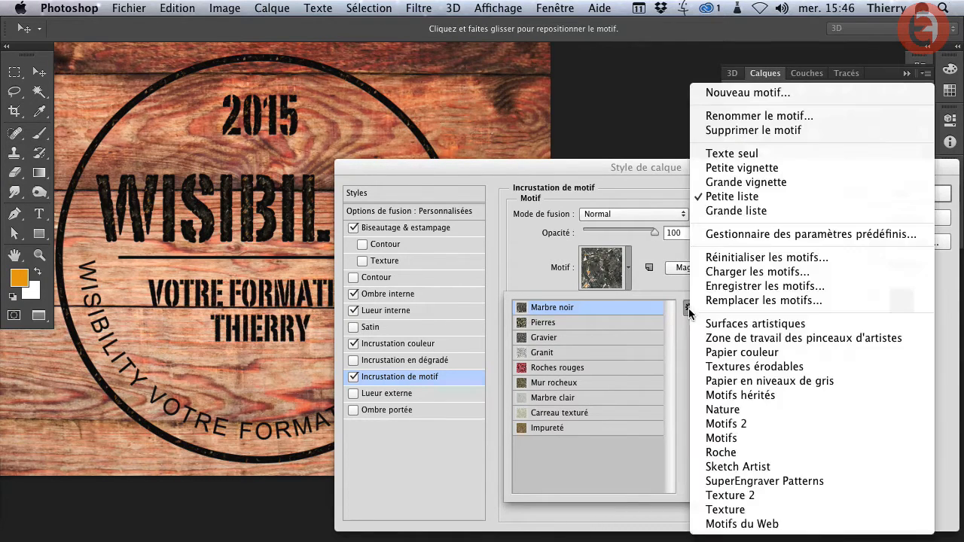
pyautogui.click(721, 452)
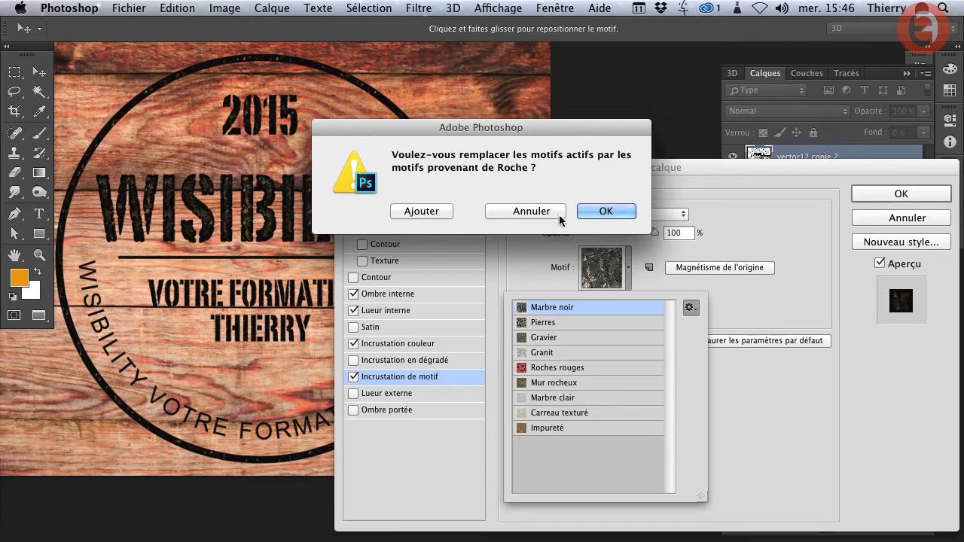
pyautogui.click(604, 212)
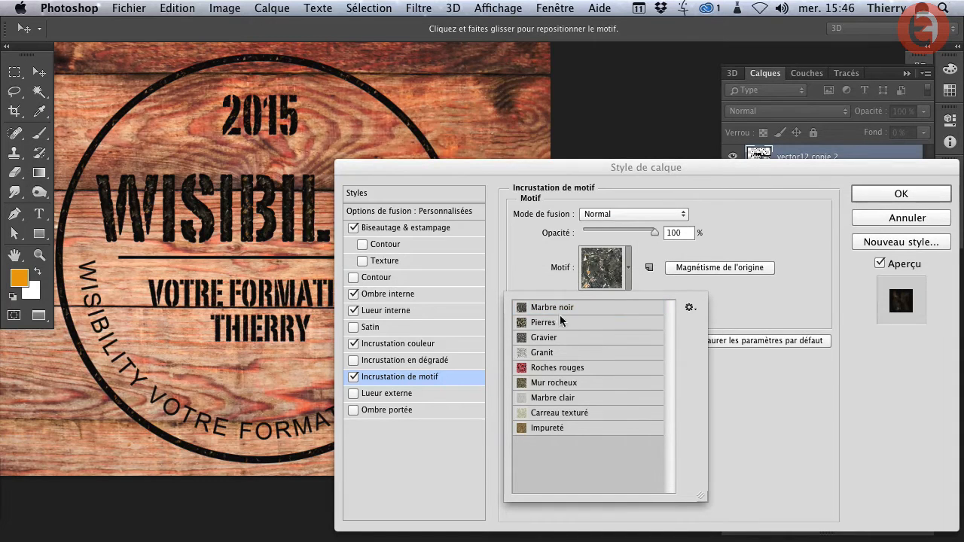
# - Preview the pattern collection as Petite vignette and restore the Petite liste display
pyautogui.click(689, 309)
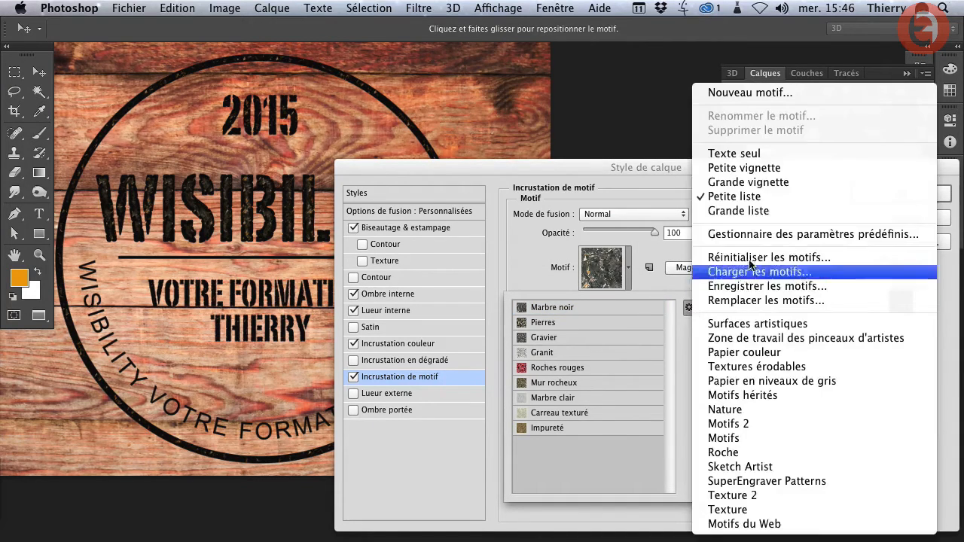
pyautogui.click(728, 167)
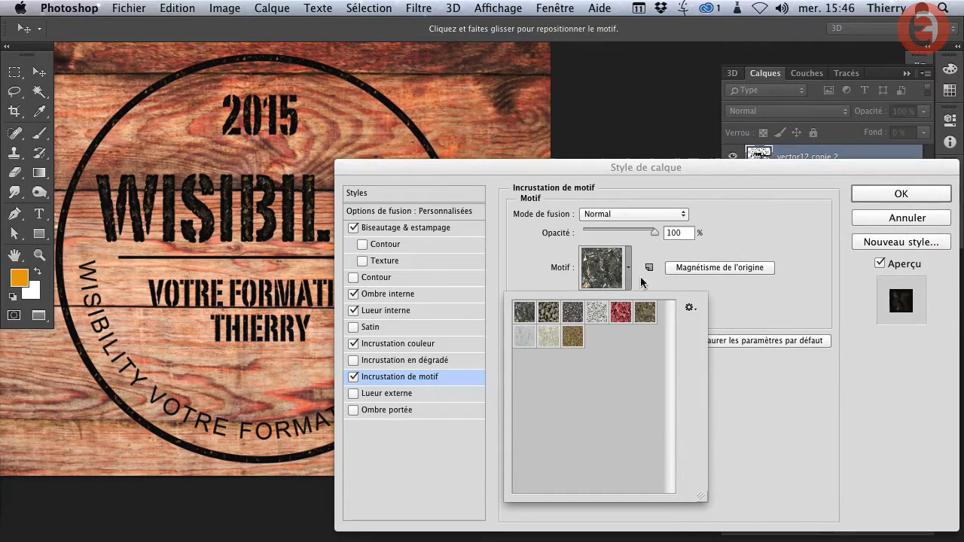
pyautogui.click(689, 308)
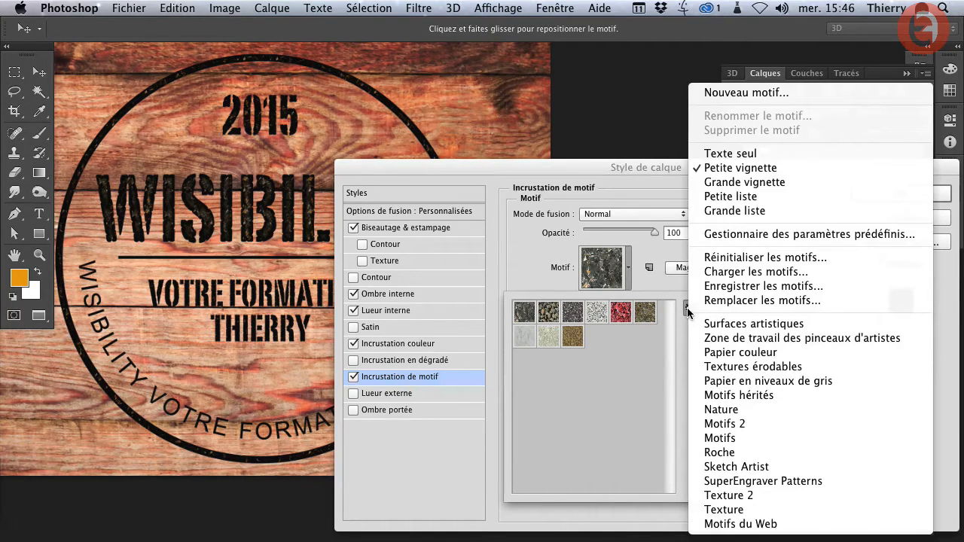
pyautogui.click(727, 197)
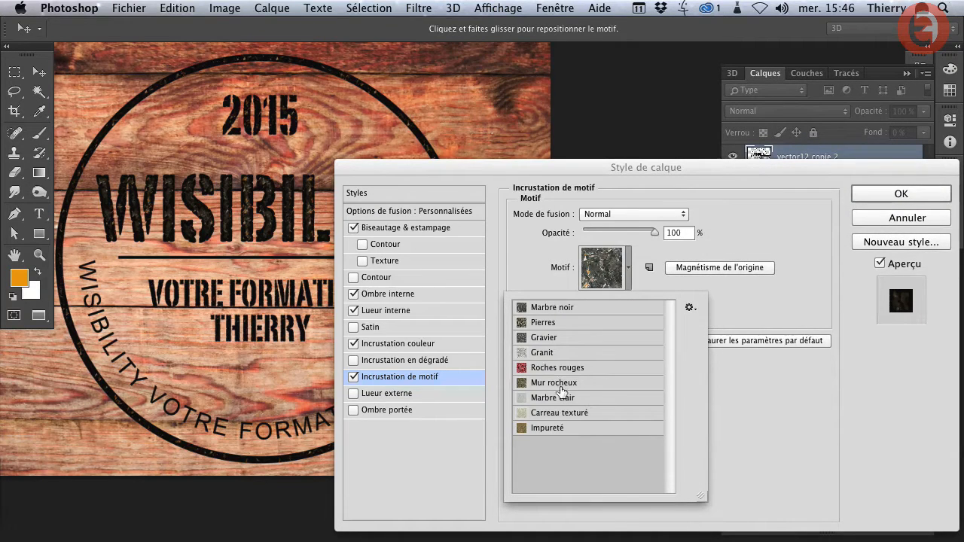
# - Apply the Mur rocheux pattern to the overlay at 100% opacity and set its blend mode to Incrustation
pyautogui.click(541, 386)
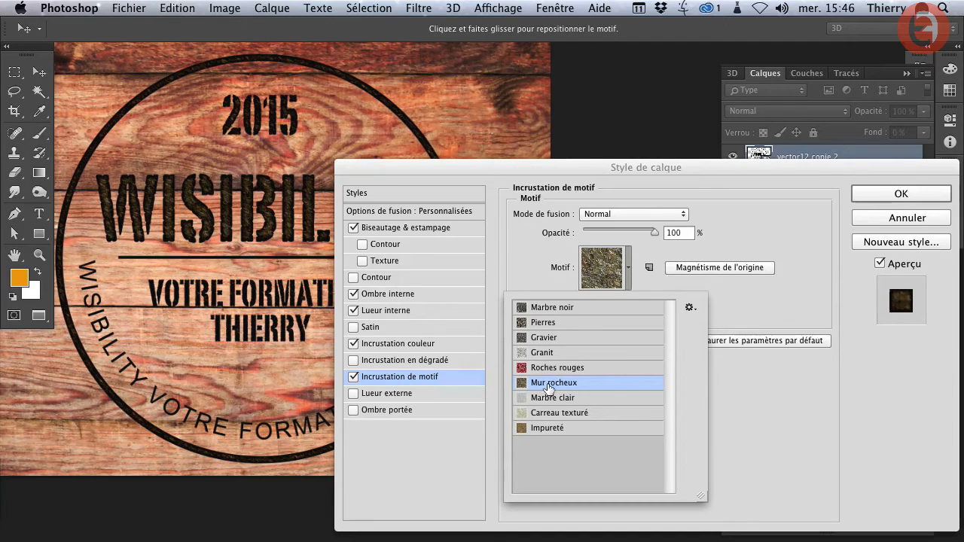
pyautogui.click(635, 267)
pyautogui.moveTo(629, 233); pyautogui.dragTo(657, 233)
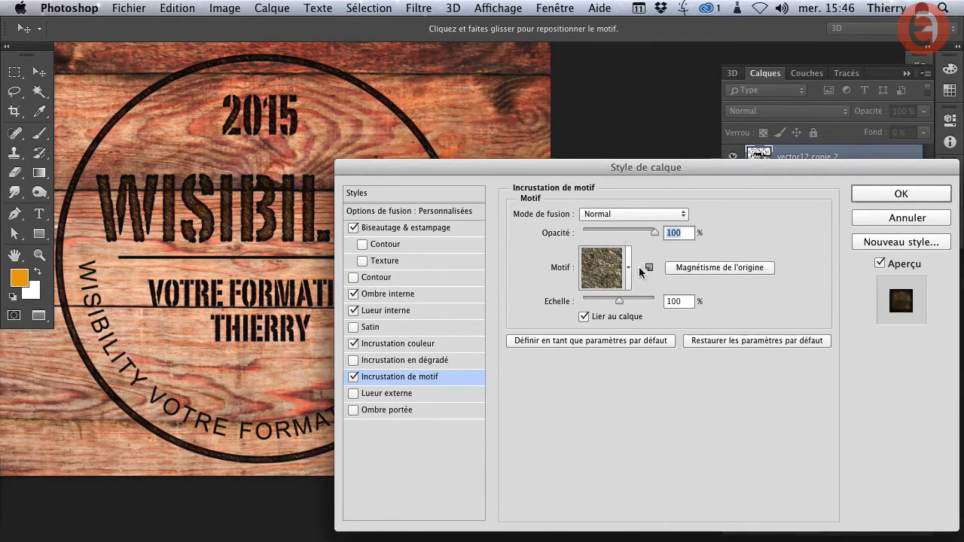
pyautogui.click(607, 215)
pyautogui.click(603, 374)
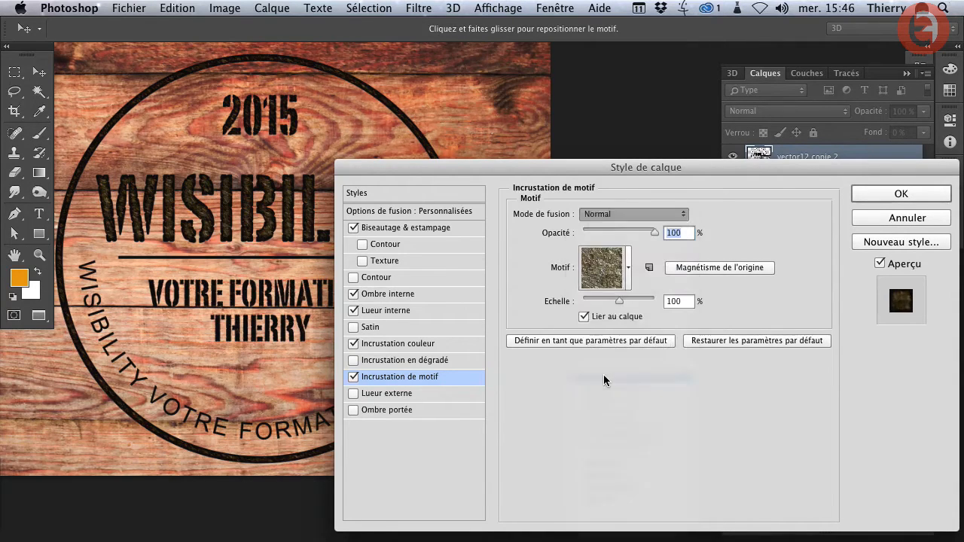
# - Compare the engraved lettering up close with the pattern overlay off and on, and inspect the whole logo
pyautogui.keyDown('super'); pyautogui.click(248, 212); pyautogui.keyUp('super')
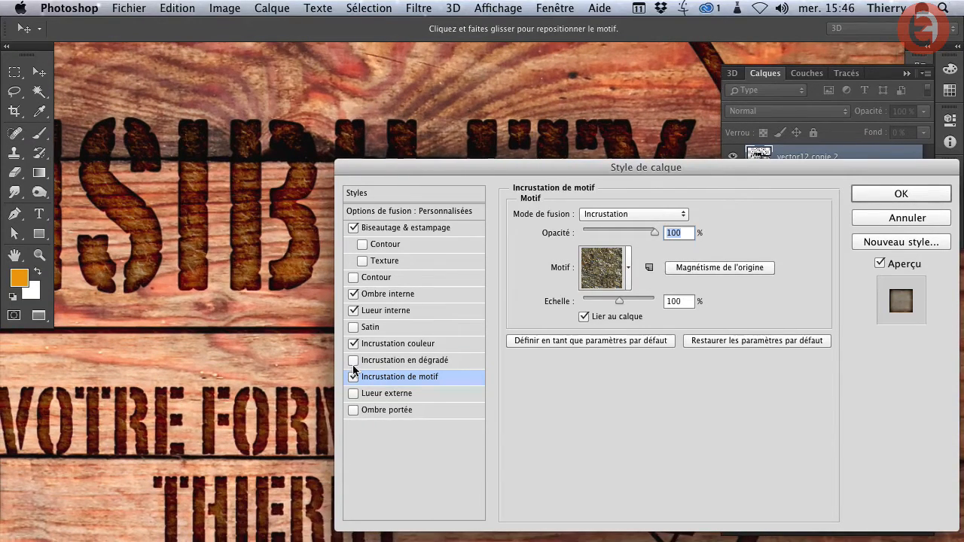
pyautogui.click(353, 375)
pyautogui.click(352, 376)
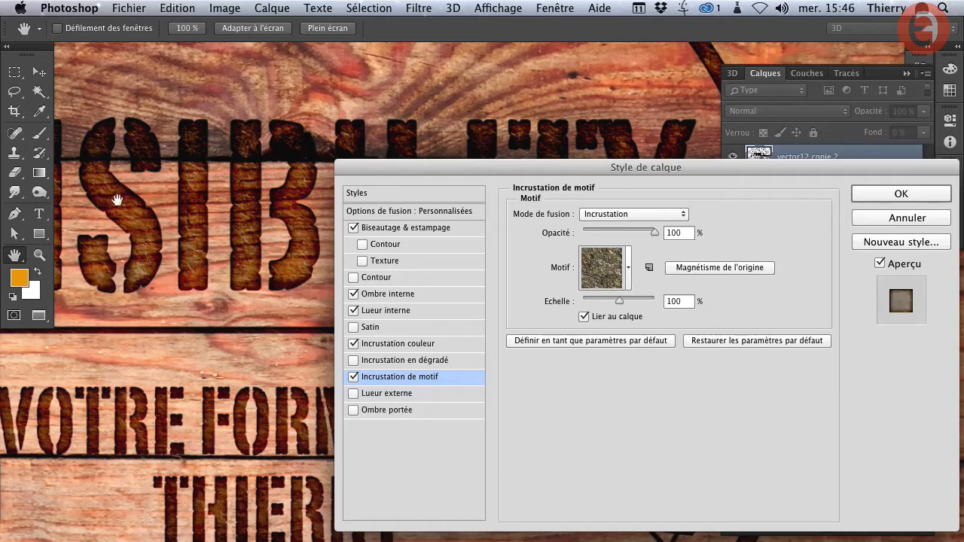
pyautogui.keyDown('alt'); pyautogui.keyDown('super'); pyautogui.click(180, 245); pyautogui.keyUp('super'); pyautogui.keyUp('alt')
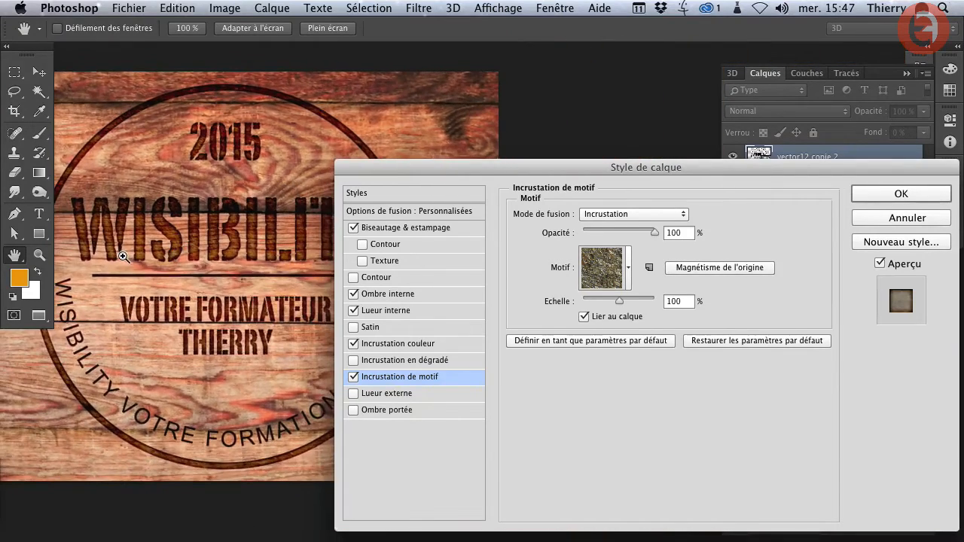
pyautogui.moveTo(232, 250); pyautogui.dragTo(241, 233)
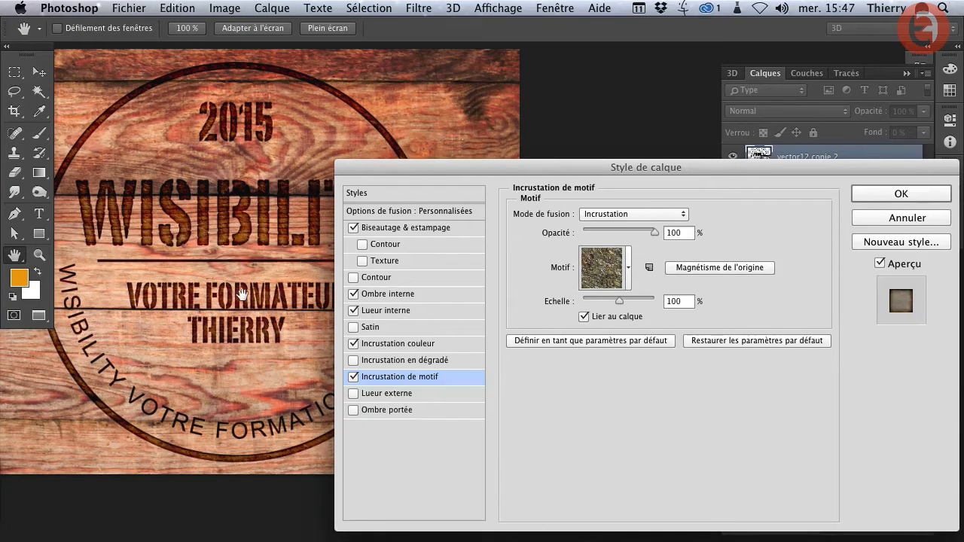
pyautogui.moveTo(236, 294); pyautogui.dragTo(244, 313)
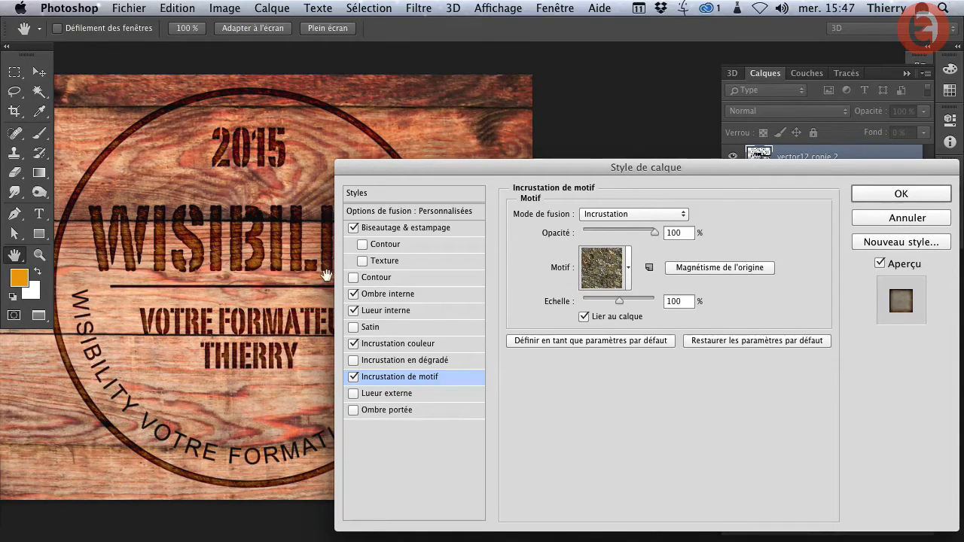
# - Review the Inner Glow settings, return to the Pattern Overlay settings and check the logo on the planks
pyautogui.click(379, 316)
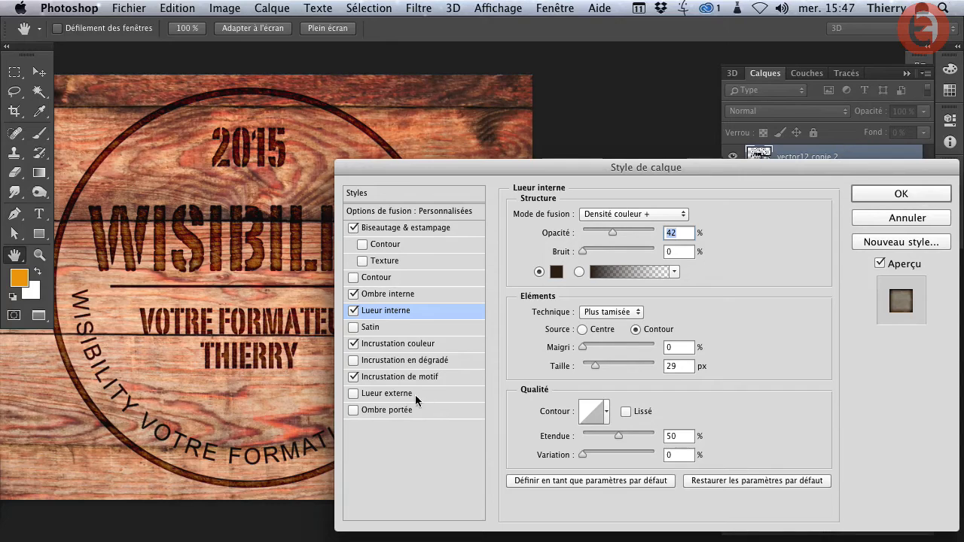
pyautogui.click(387, 378)
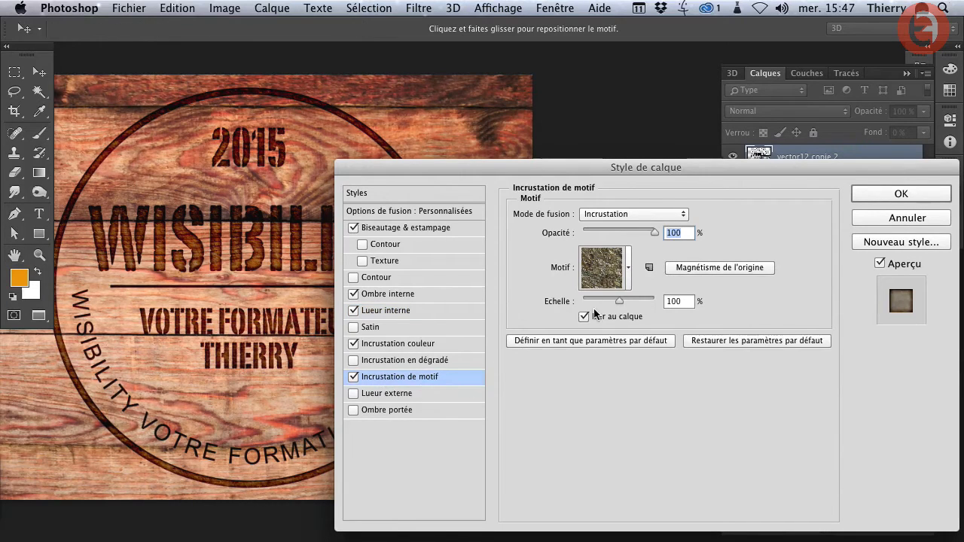
pyautogui.moveTo(219, 326); pyautogui.dragTo(222, 277)
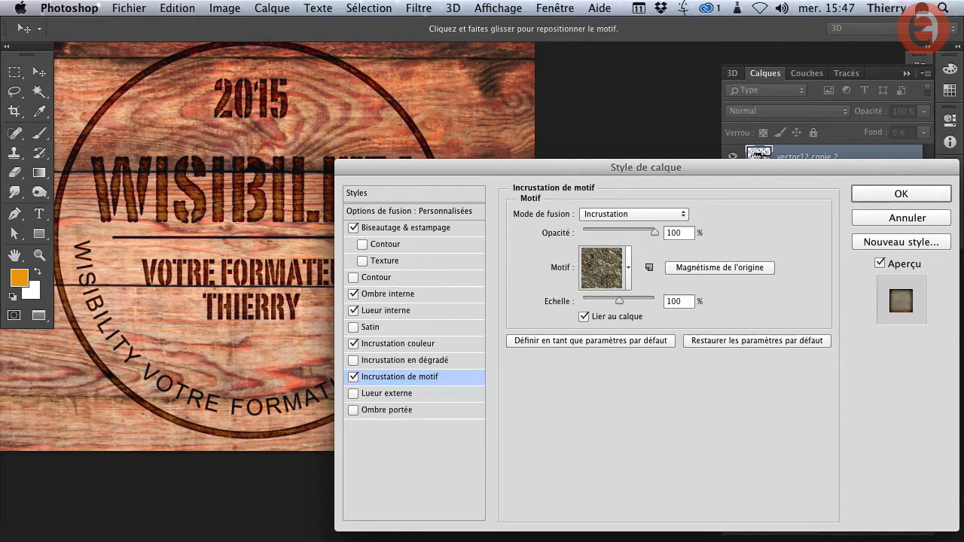
# - Add an outer glow (Lueur externe) to the logo layer and set its colour to 2e1f06
pyautogui.click(375, 392)
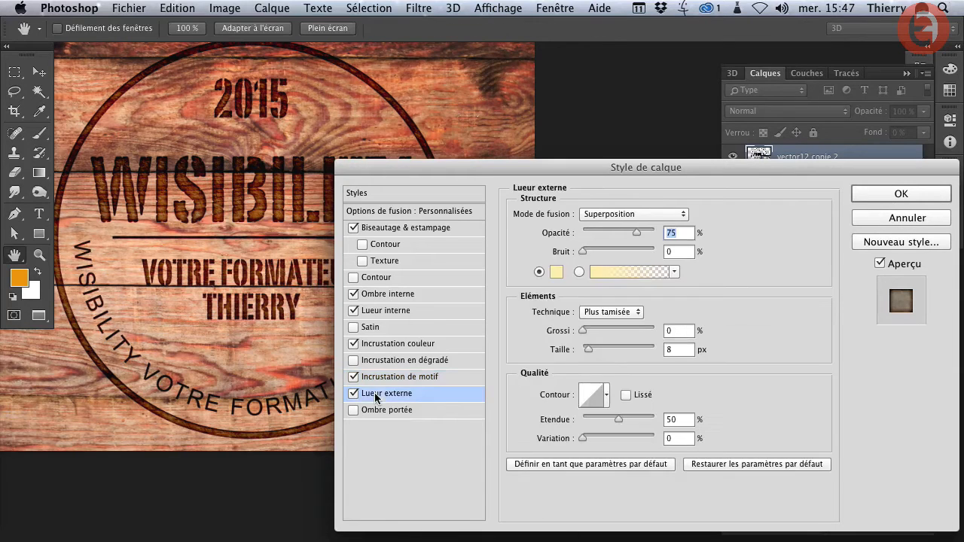
pyautogui.click(554, 273)
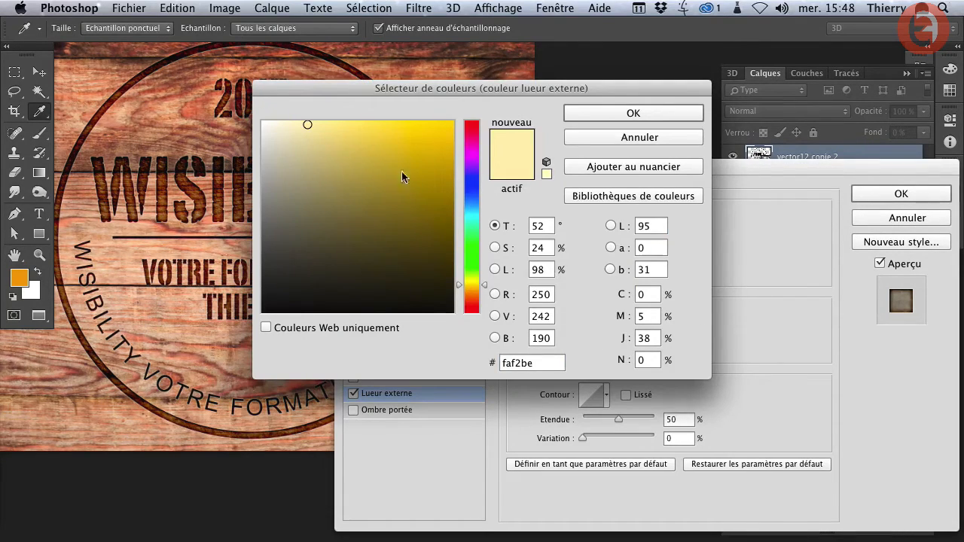
pyautogui.moveTo(533, 367); pyautogui.dragTo(446, 360)
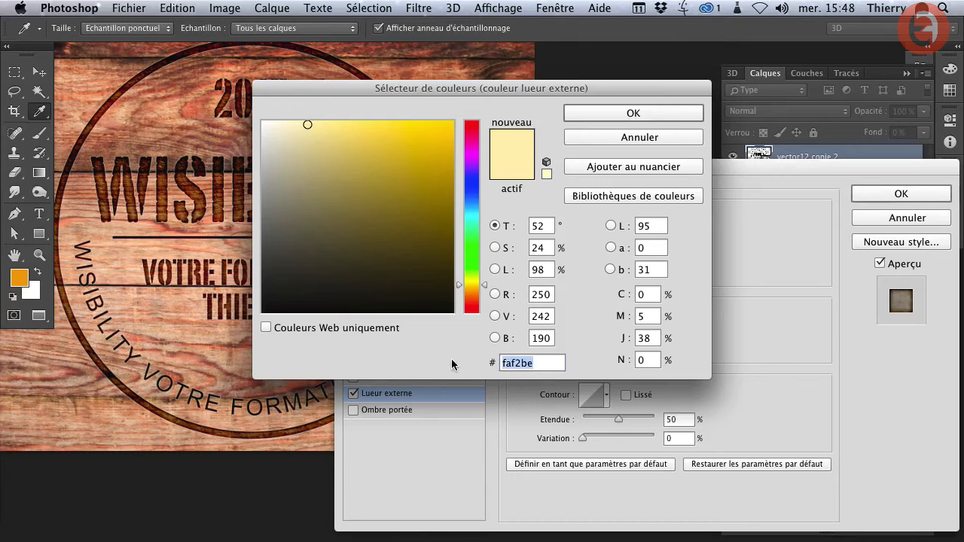
pyautogui.write('2e1f06')
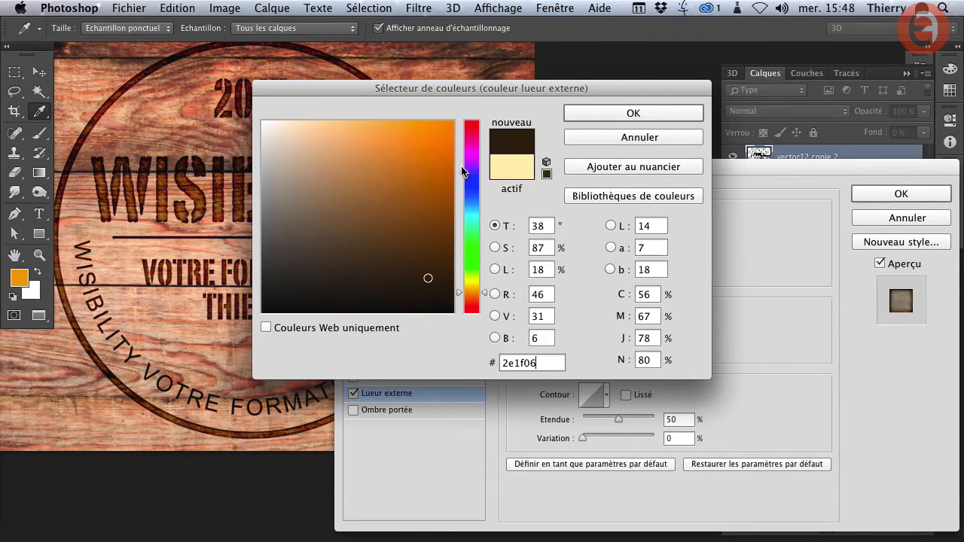
pyautogui.click(622, 112)
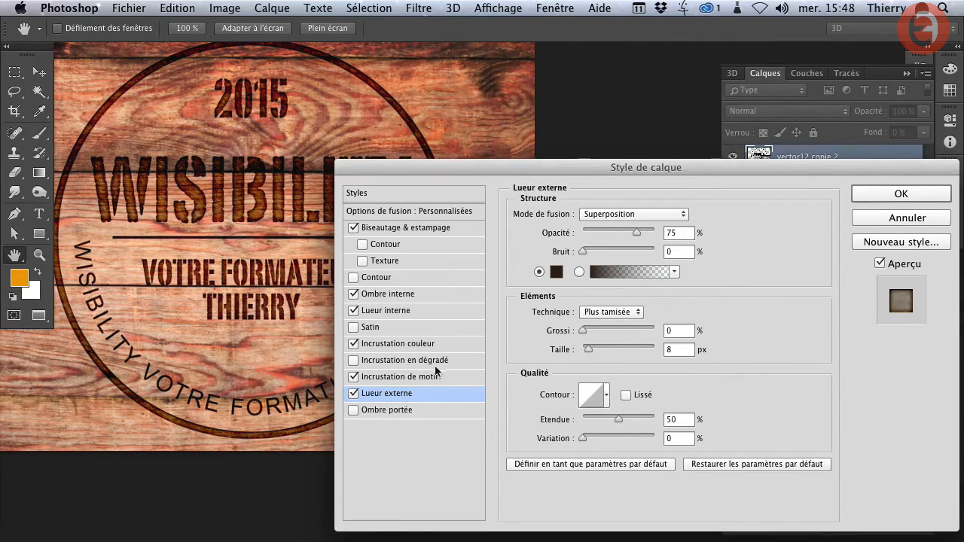
# - Set the outer glow's blend mode to Densité couleur + and its size to 43 px
pyautogui.click(602, 214)
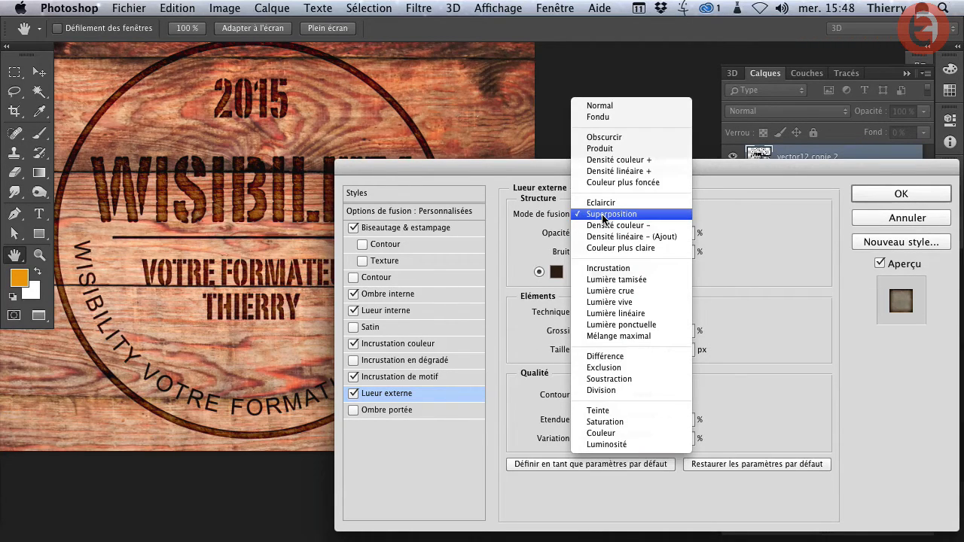
pyautogui.click(613, 160)
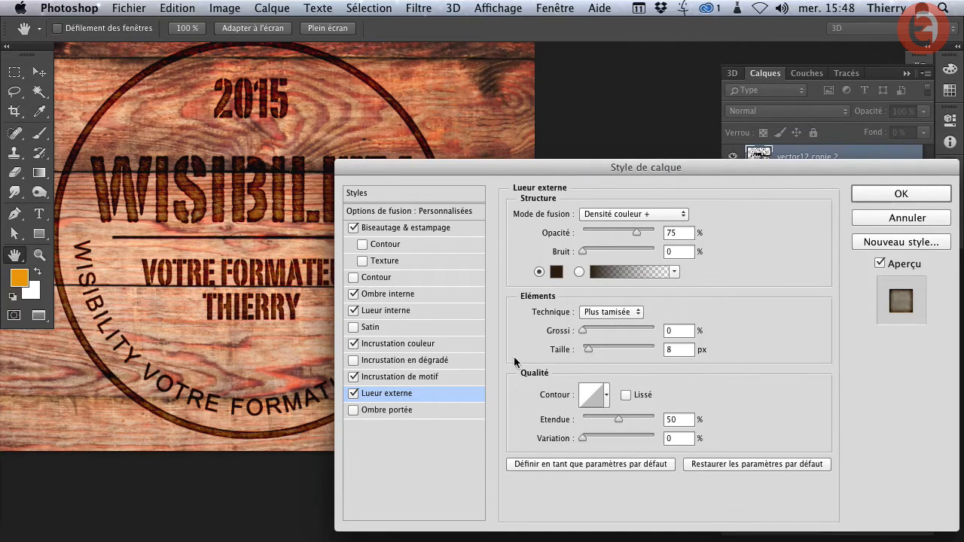
pyautogui.moveTo(588, 351); pyautogui.dragTo(597, 346)
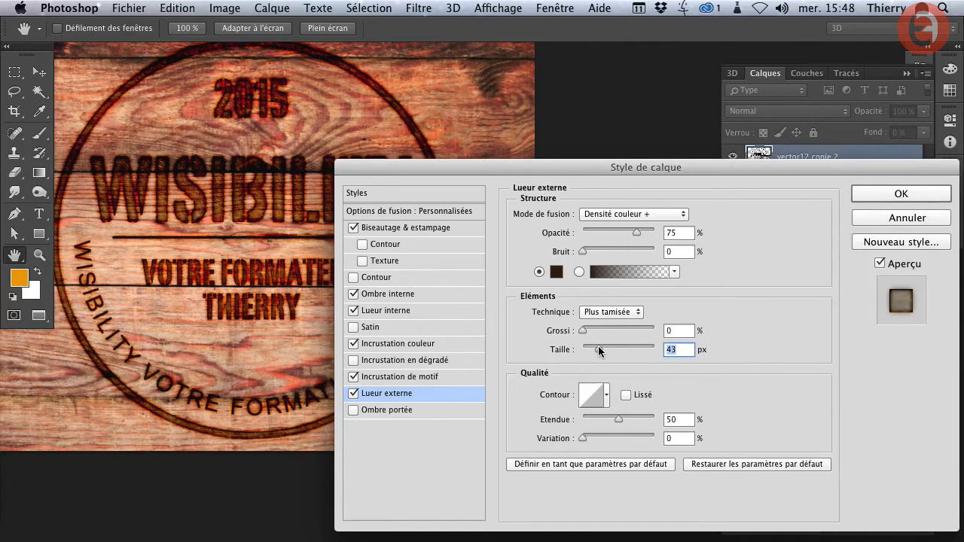
# - With more of the logo in view, set the outer glow's opacity to 53% and its size to 81 px
pyautogui.moveTo(411, 169); pyautogui.dragTo(571, 143)
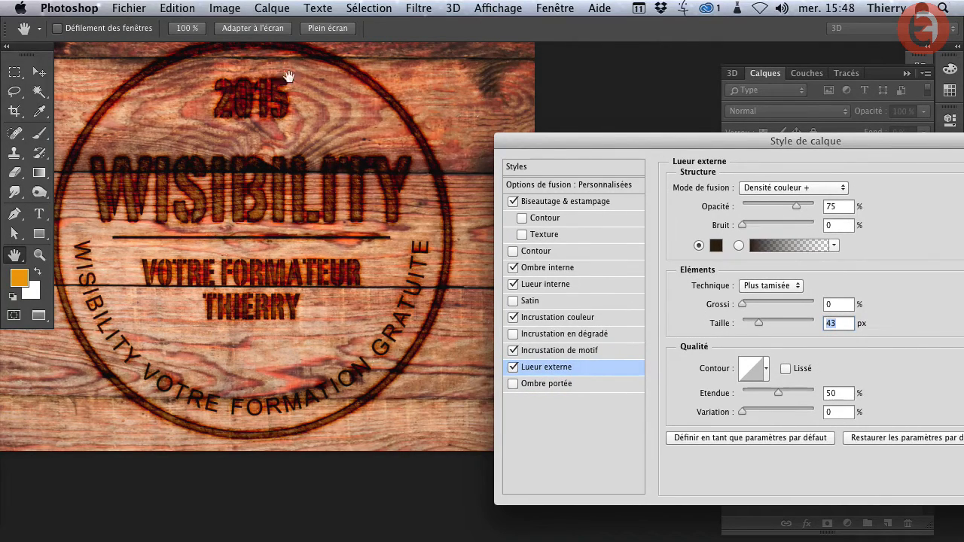
pyautogui.moveTo(634, 137); pyautogui.dragTo(537, 141)
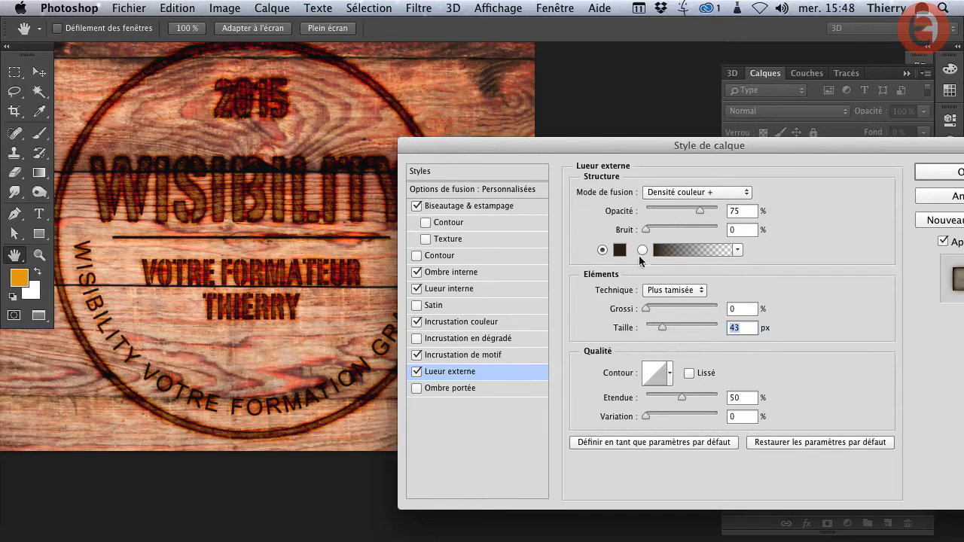
pyautogui.click(684, 207)
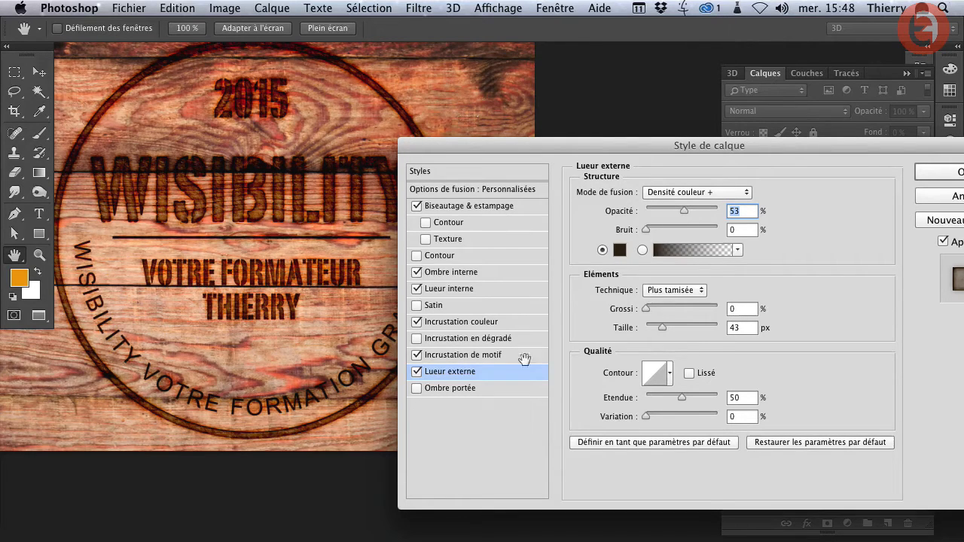
pyautogui.moveTo(657, 326); pyautogui.dragTo(672, 322)
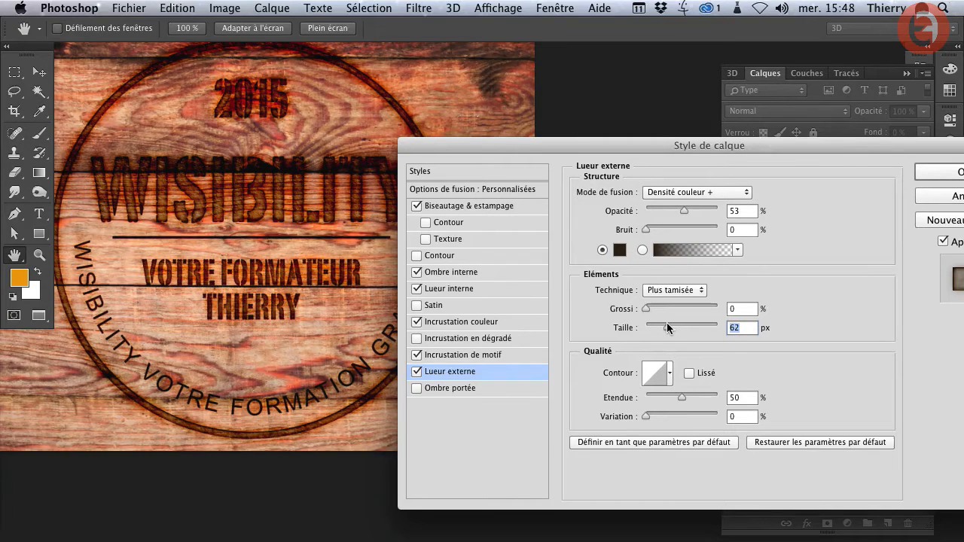
# - Try 67% noise on the outer glow, settle on 20%, and check the effect on the lettering and whole logo
pyautogui.keyDown('super'); pyautogui.click(324, 193); pyautogui.keyUp('super')
pyautogui.keyDown('super'); pyautogui.click(323, 193); pyautogui.keyUp('super')
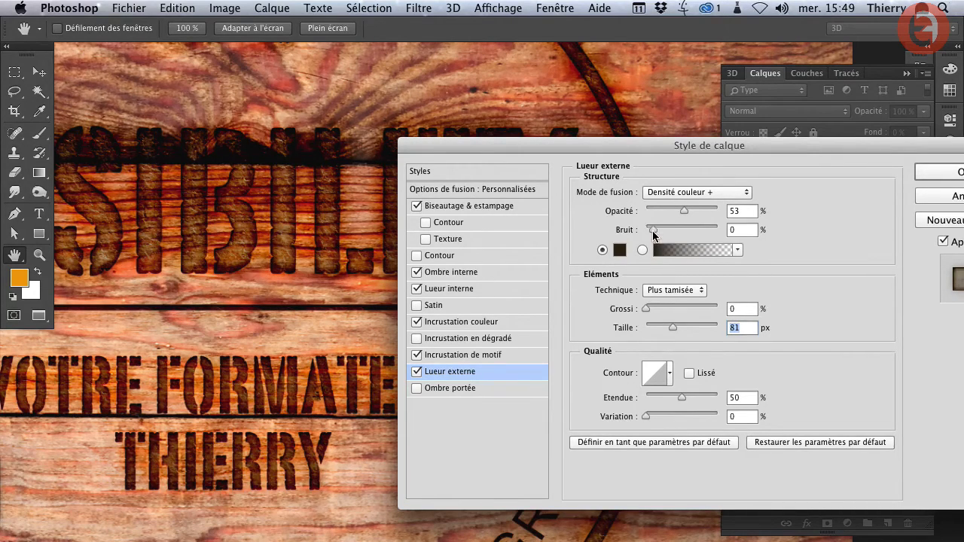
pyautogui.moveTo(652, 231); pyautogui.dragTo(690, 232)
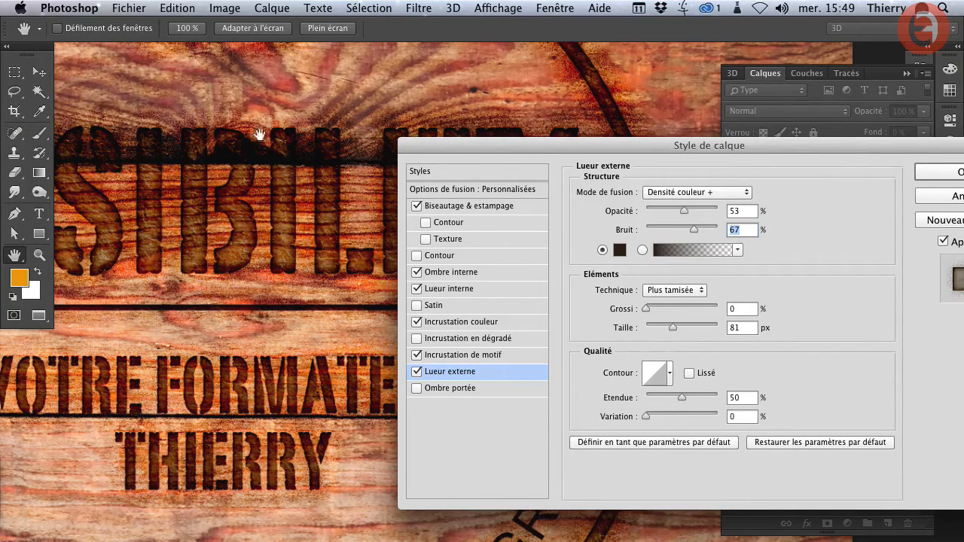
pyautogui.moveTo(671, 231); pyautogui.dragTo(660, 236)
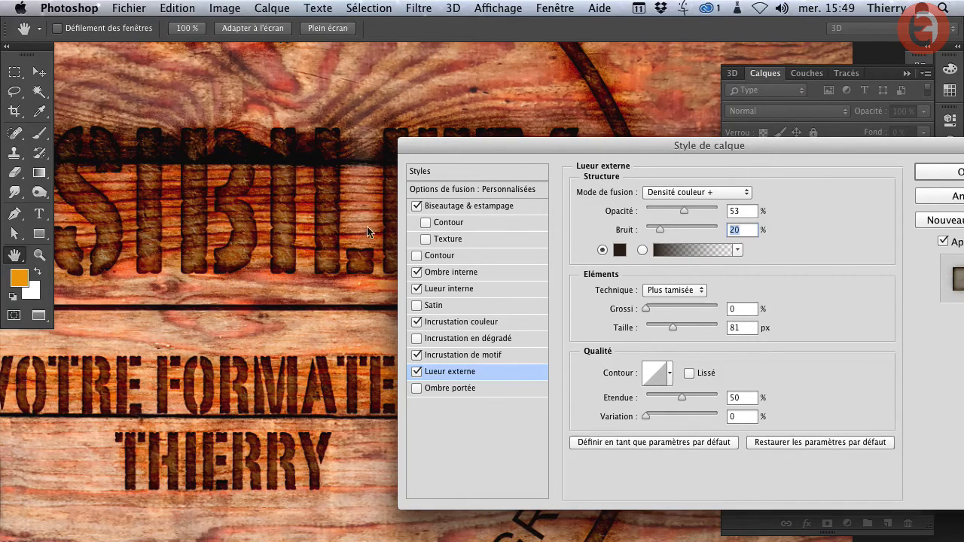
pyautogui.moveTo(319, 228); pyautogui.dragTo(346, 262)
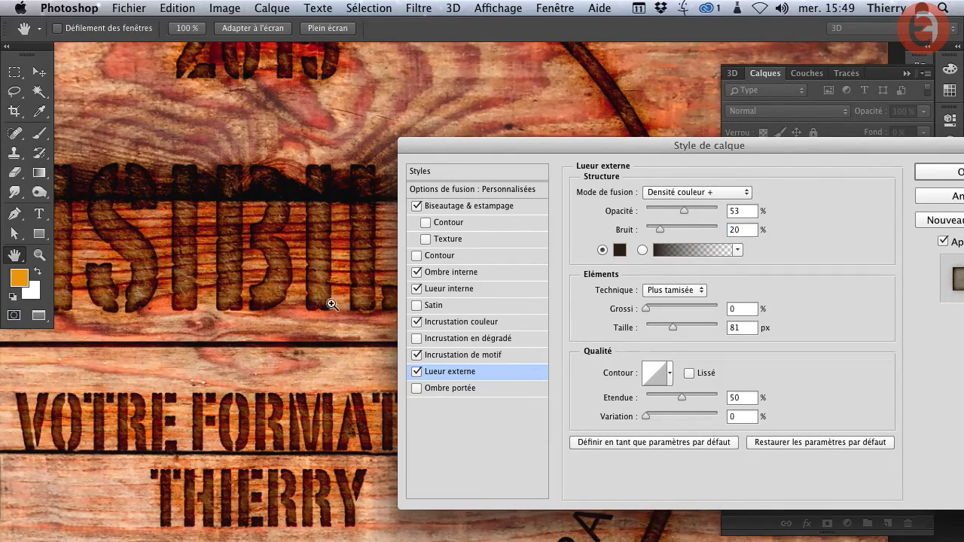
pyautogui.moveTo(334, 304); pyautogui.dragTo(252, 307)
pyautogui.scroll(-5, 291, 209)
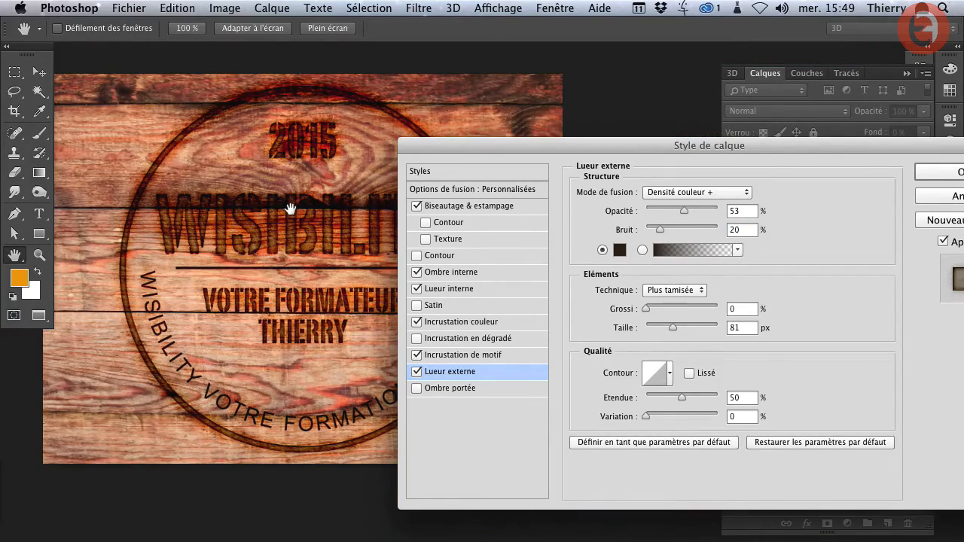
# - Save the effects and blending options as a new style named pyrogravure and apply the layer style to the logo
pyautogui.moveTo(778, 167); pyautogui.dragTo(590, 117)
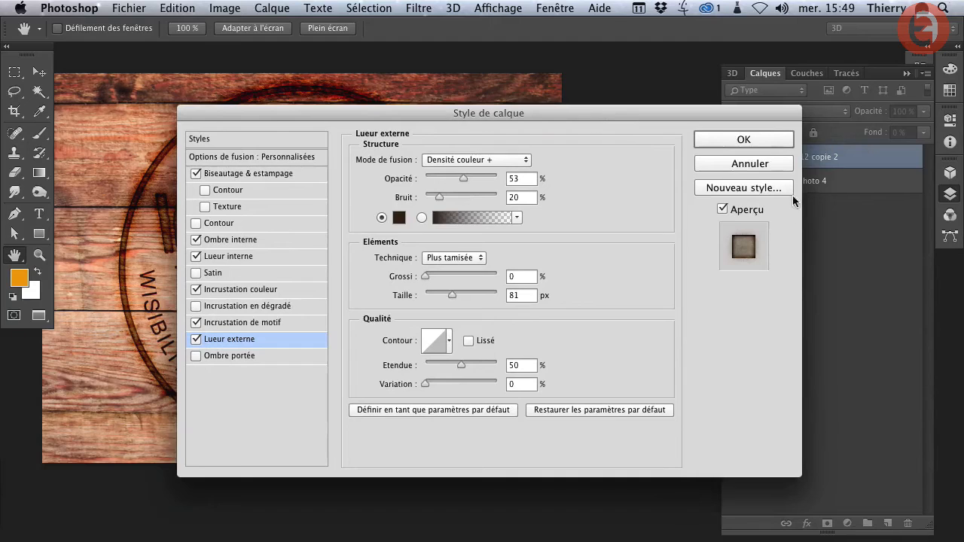
pyautogui.click(728, 188)
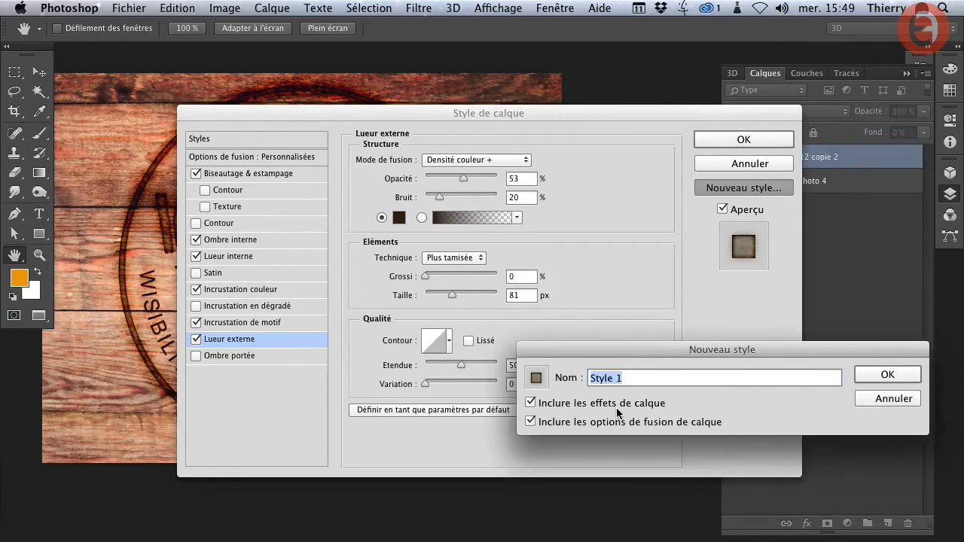
pyautogui.write('pyrogravure')
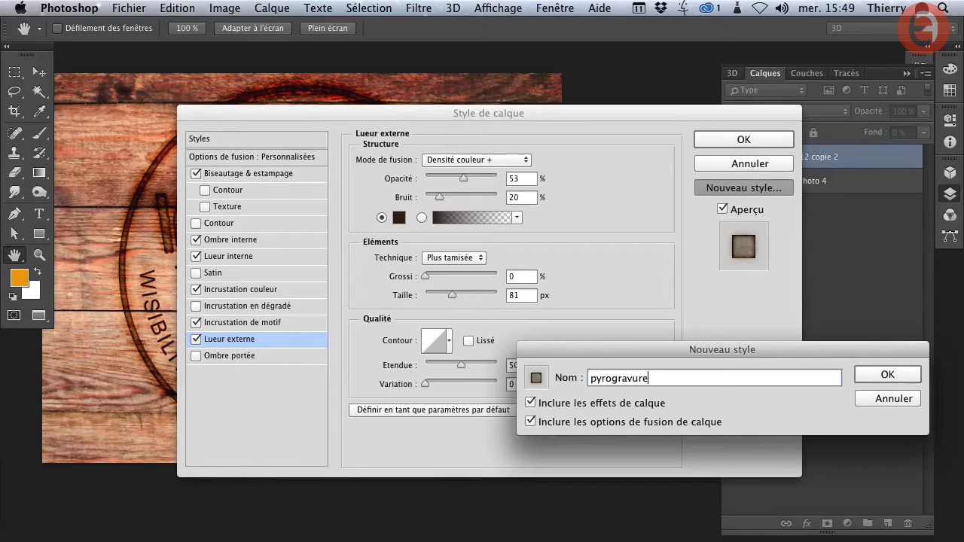
pyautogui.click(884, 376)
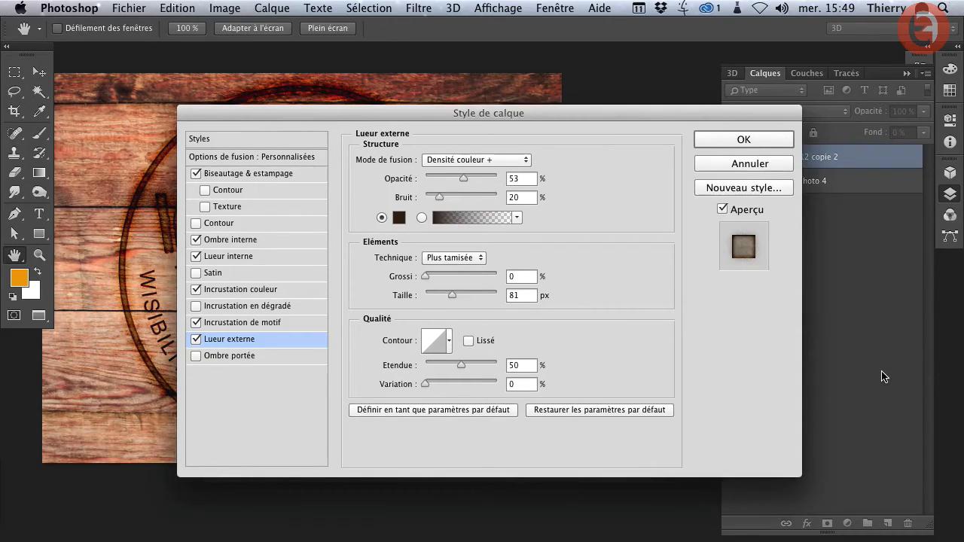
pyautogui.click(741, 142)
pyautogui.moveTo(444, 254); pyautogui.dragTo(513, 267)
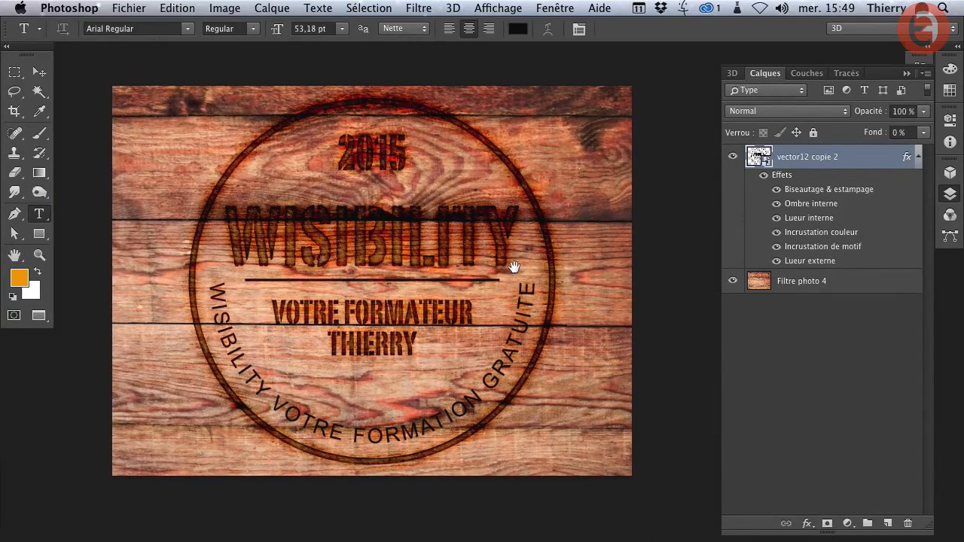
pyautogui.moveTo(370, 241); pyautogui.dragTo(407, 248)
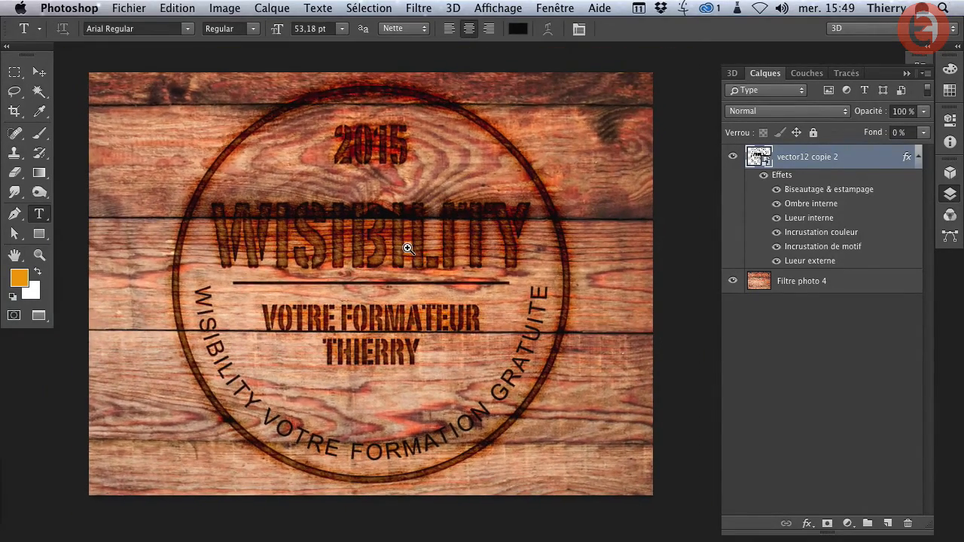
# - Compare the logo with its effects off and on at 0% and 100% fill, ending with effects on and 0% fill
pyautogui.click(762, 176)
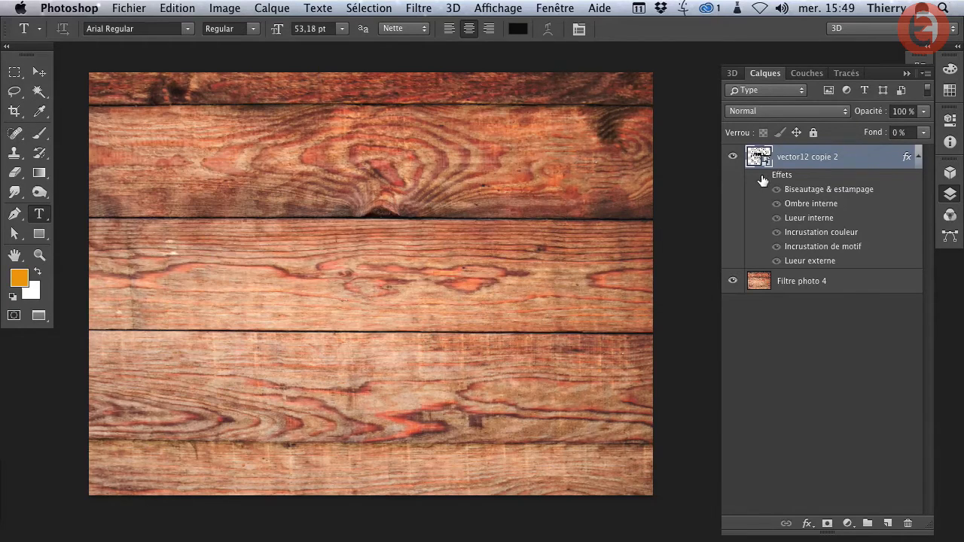
pyautogui.click(763, 176)
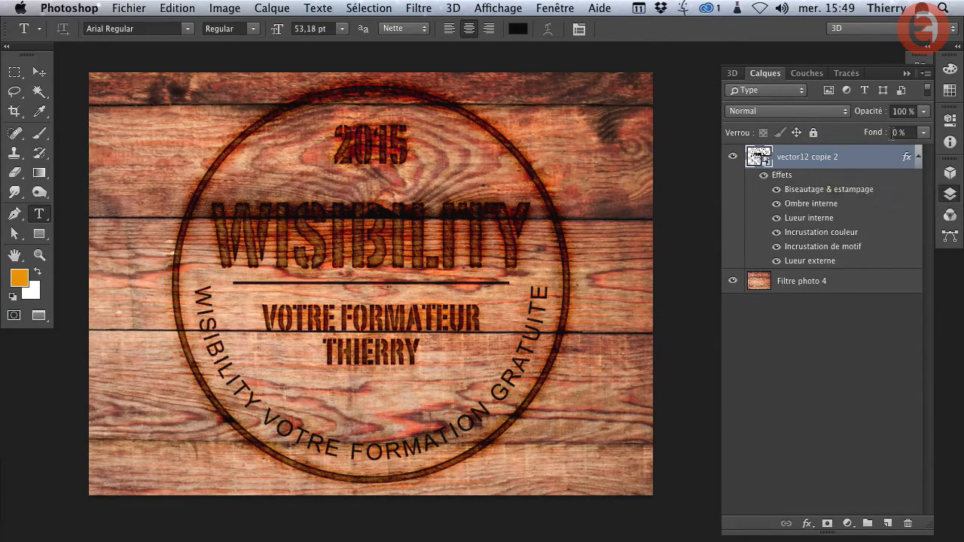
pyautogui.moveTo(871, 134); pyautogui.dragTo(953, 137)
pyautogui.click(763, 176)
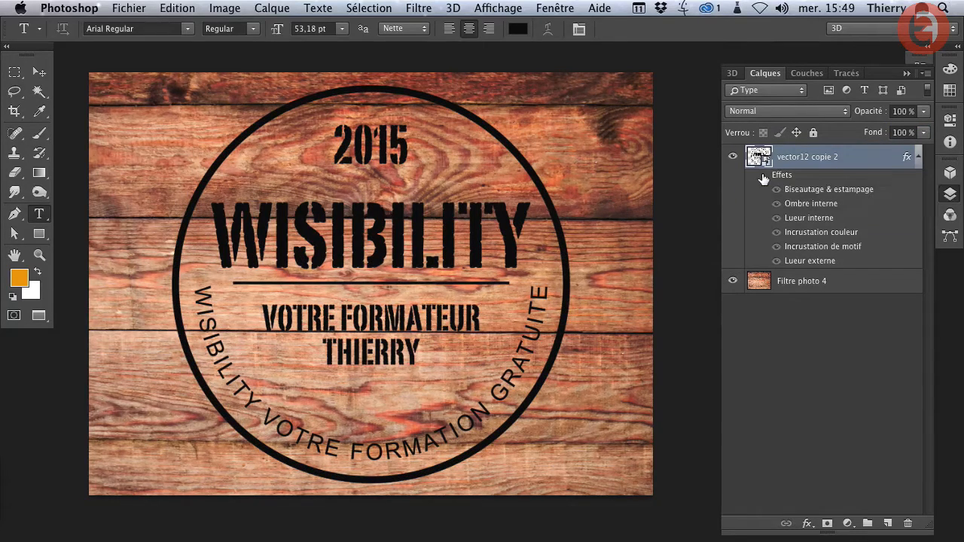
pyautogui.click(763, 175)
pyautogui.moveTo(875, 136); pyautogui.dragTo(653, 151)
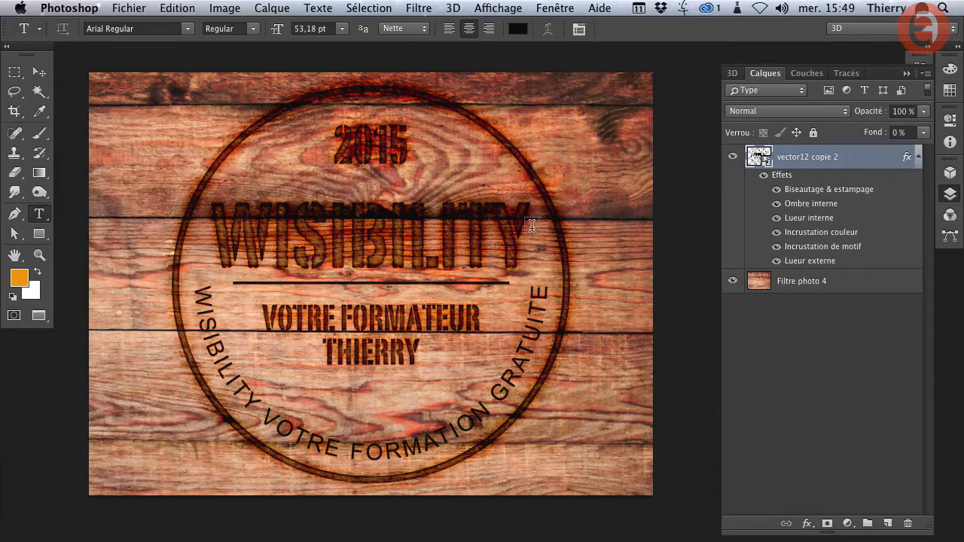
# - Look up the saved pyrogravure style at the end of the styles list
pyautogui.click(949, 194)
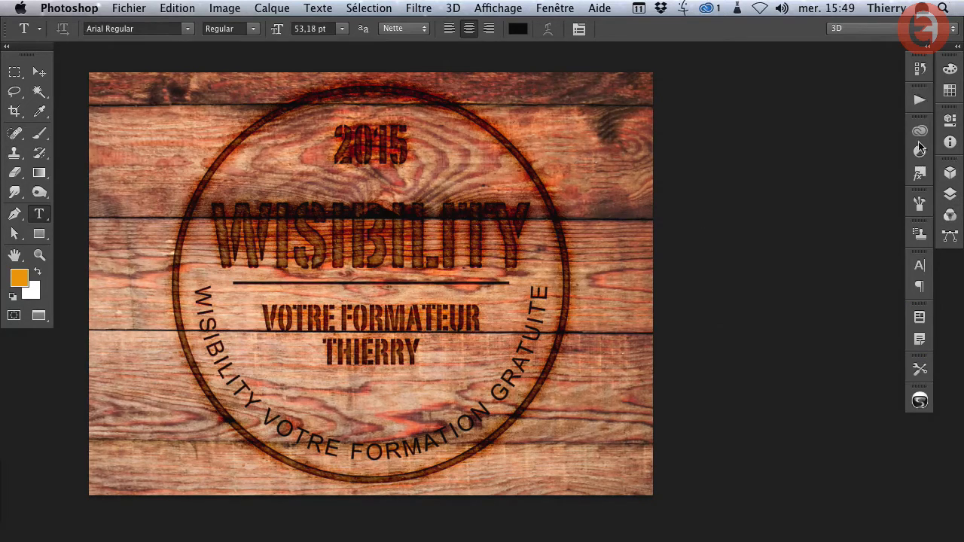
pyautogui.click(919, 173)
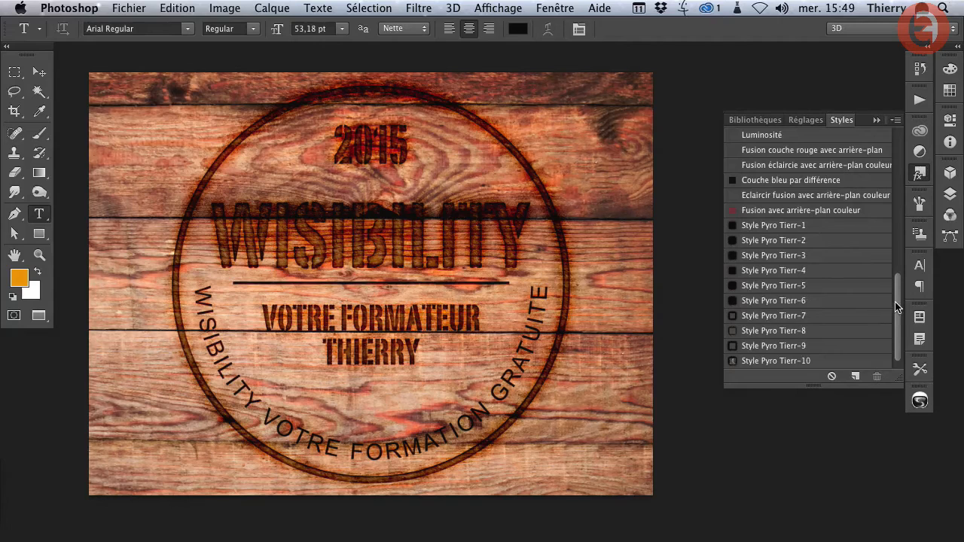
pyautogui.moveTo(895, 303); pyautogui.dragTo(895, 353)
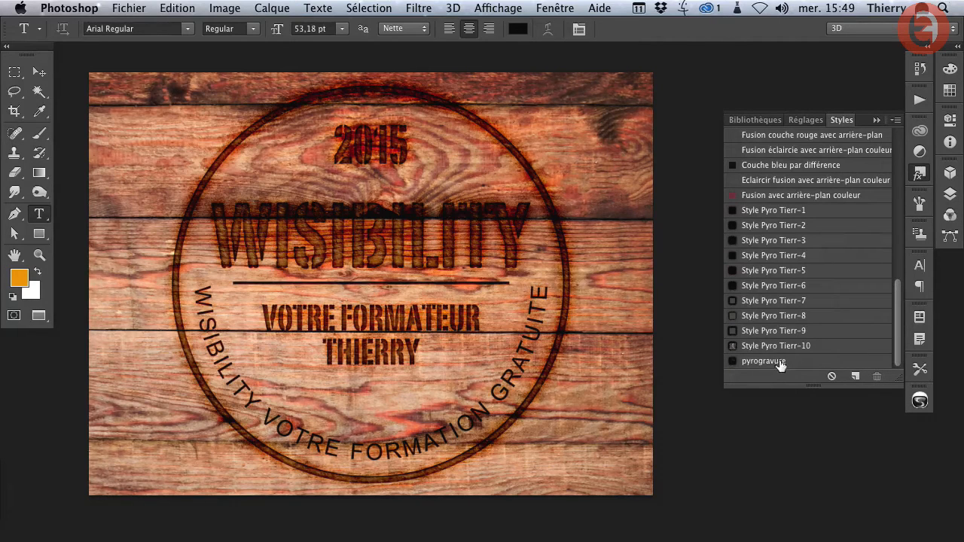
# - Try the preset styles Style Pyro Tierr-1 through Style Pyro Tierr-10 on the logo one after another
pyautogui.click(755, 213)
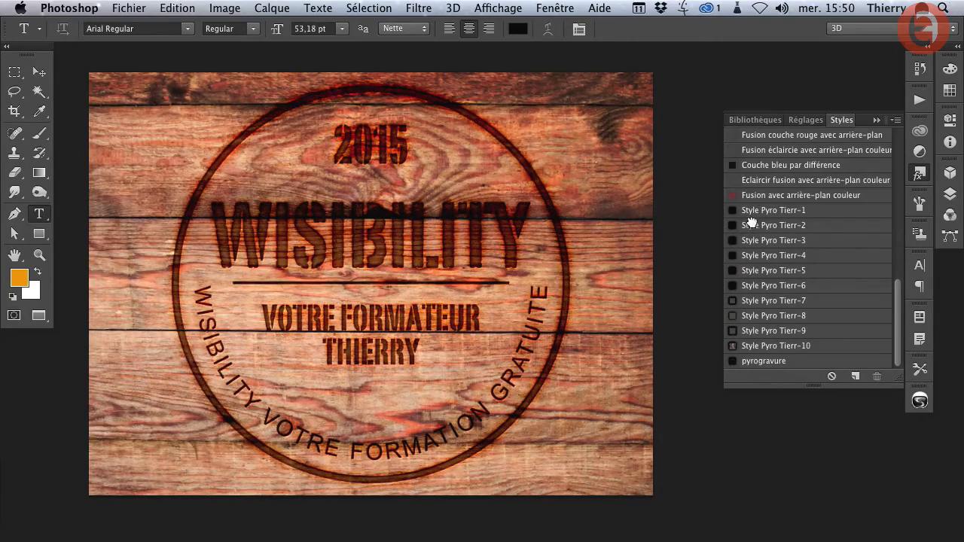
pyautogui.click(751, 222)
pyautogui.click(749, 239)
pyautogui.click(760, 257)
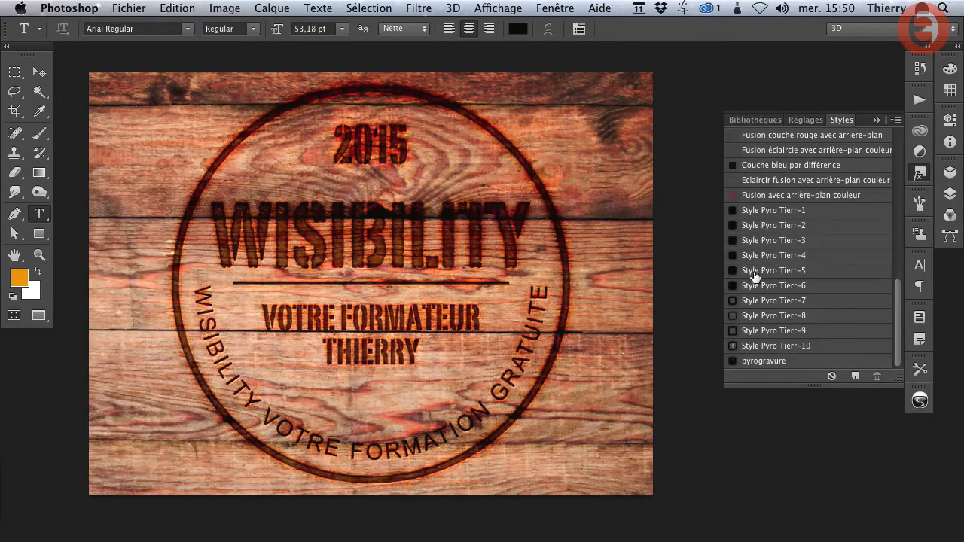
pyautogui.click(751, 271)
pyautogui.click(752, 287)
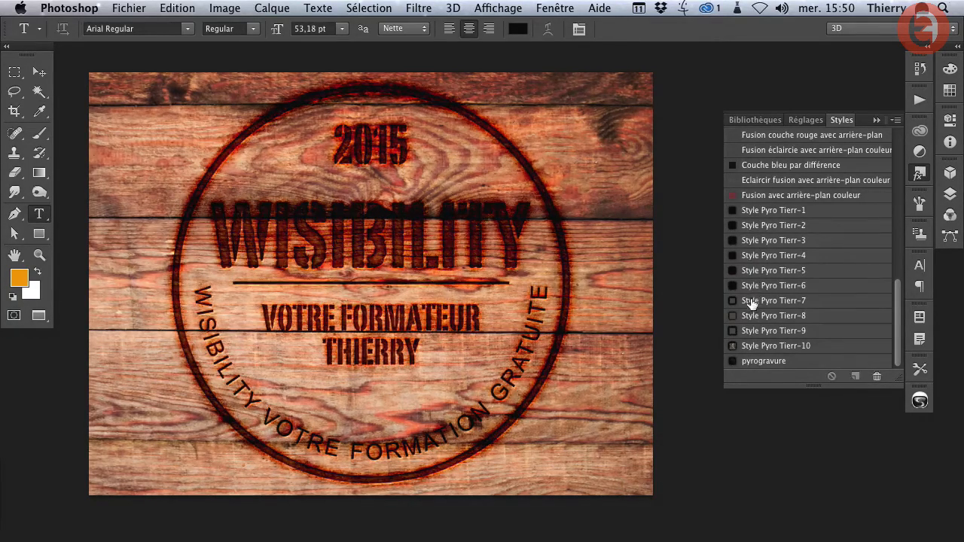
pyautogui.click(750, 303)
pyautogui.click(751, 316)
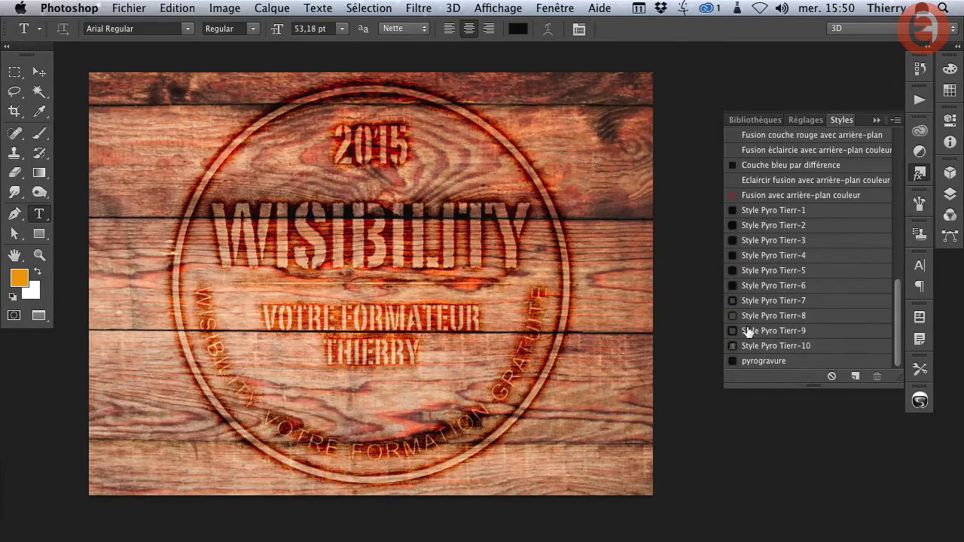
pyautogui.click(748, 332)
pyautogui.click(750, 347)
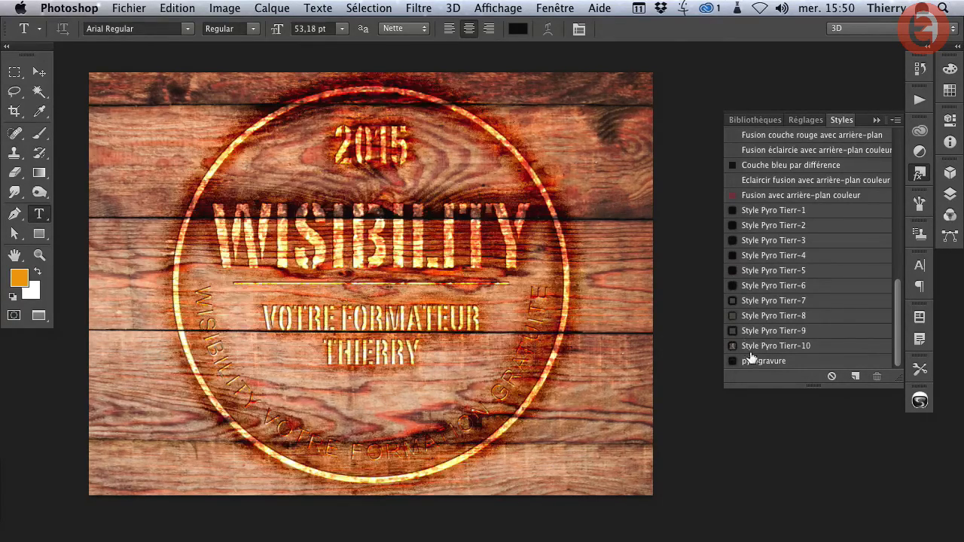
# - Compare Style Pyro Tierr-1 with the pyrogravure style on the logo, leaving pyrogravure applied
pyautogui.click(762, 211)
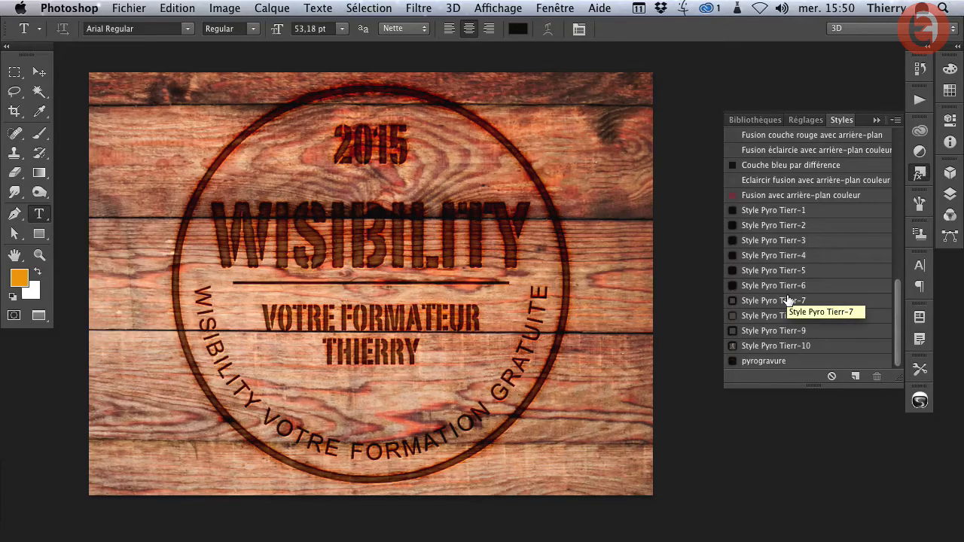
pyautogui.click(759, 359)
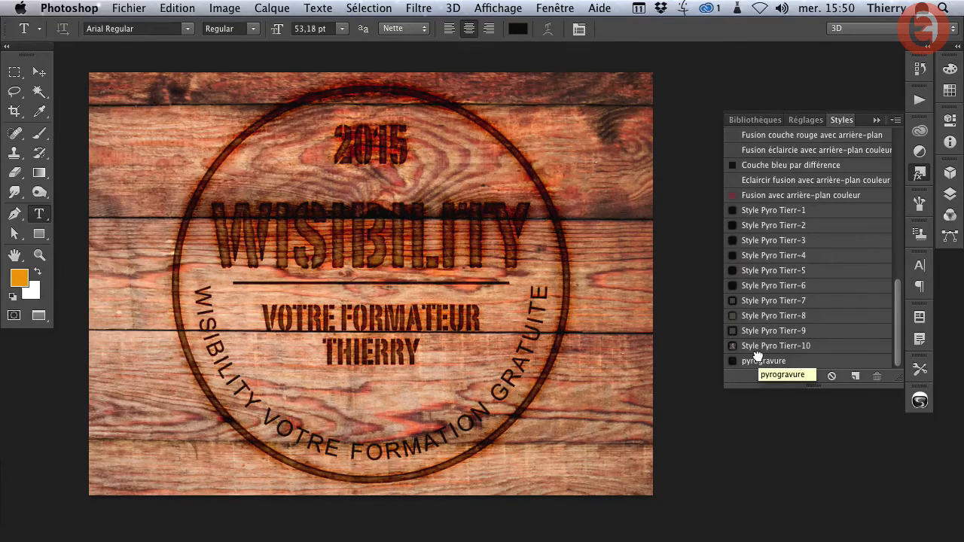